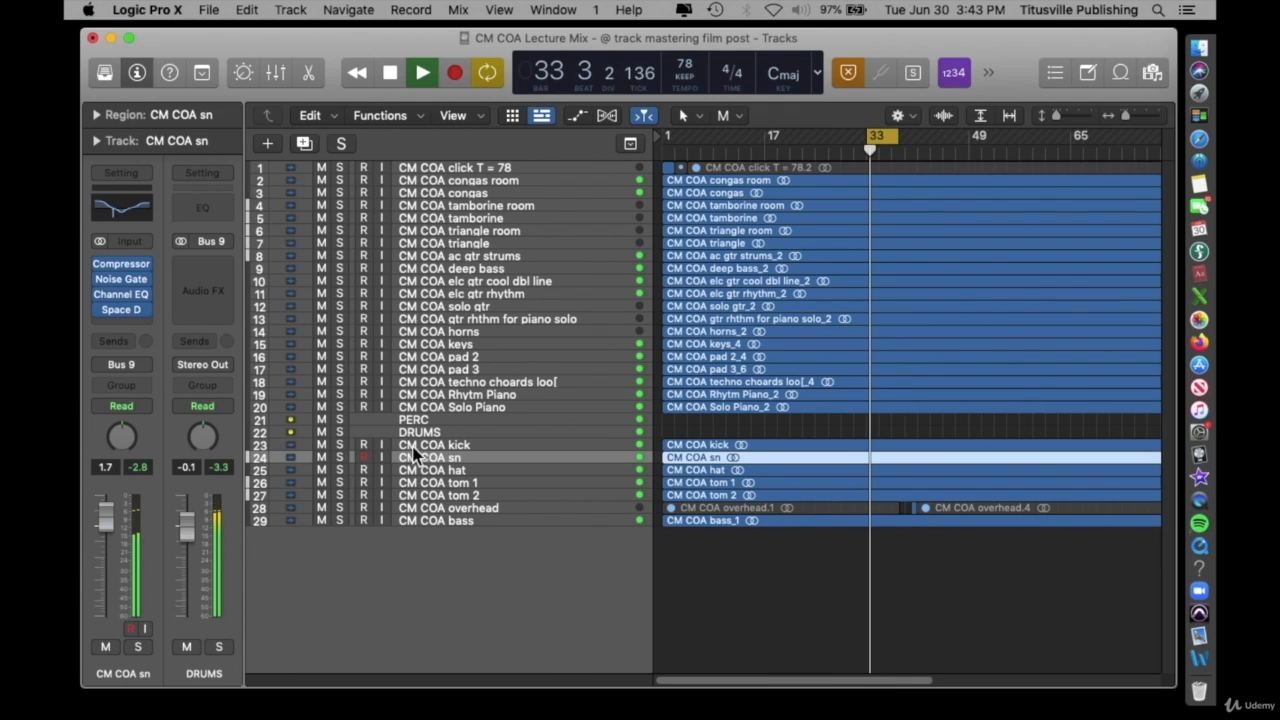
# Solo the CM COA kick track and add a track with duplicate settings directly below it, leaving the kick track selected.
pyautogui.click(340, 445)
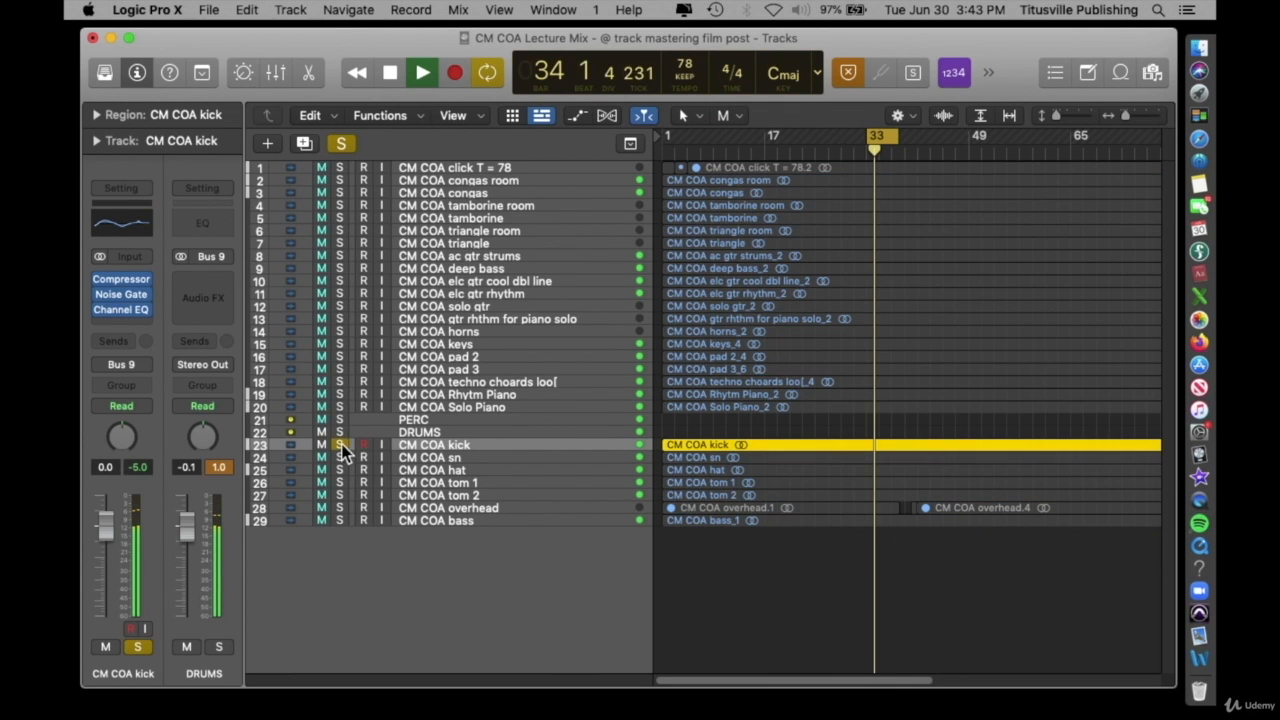
pyautogui.moveTo(1056, 116)
pyautogui.mouseDown()
pyautogui.moveTo(1137, 119)
pyautogui.moveTo(1079, 117)
pyautogui.mouseUp()
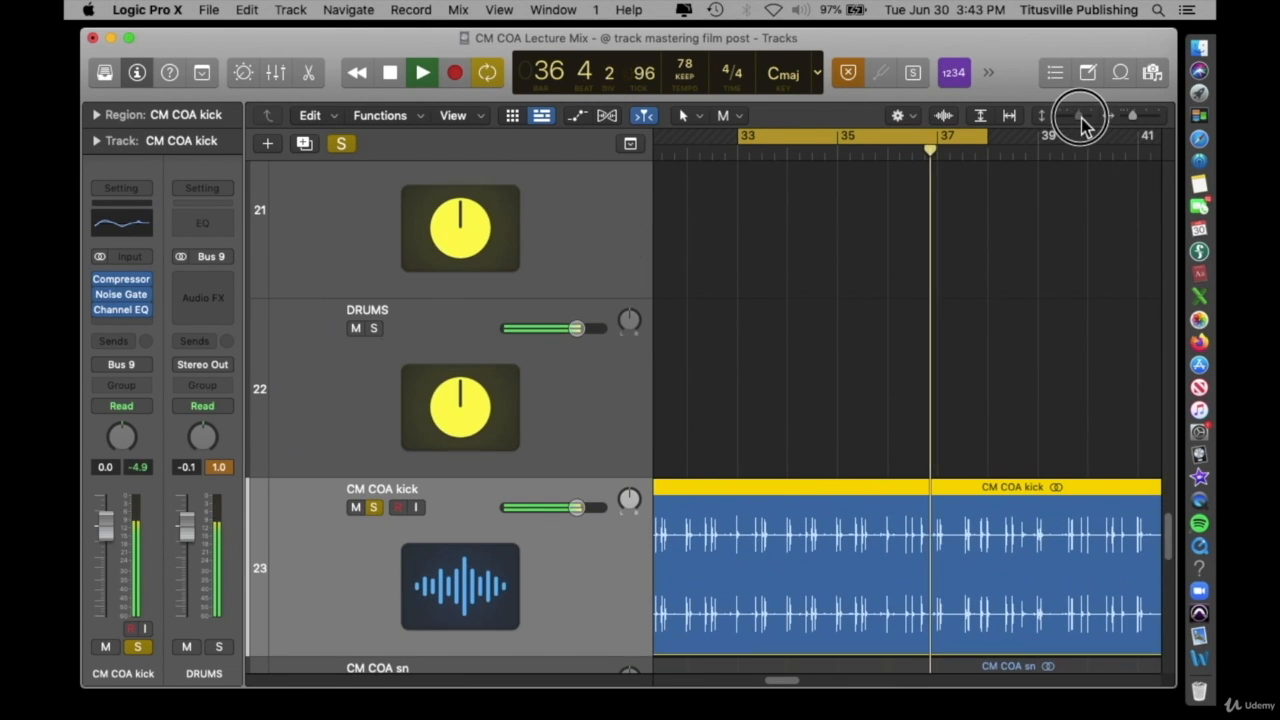
pyautogui.scroll(-10, 778, 471)
pyautogui.scroll(2, 783, 474)
pyautogui.scroll(3, 785, 472)
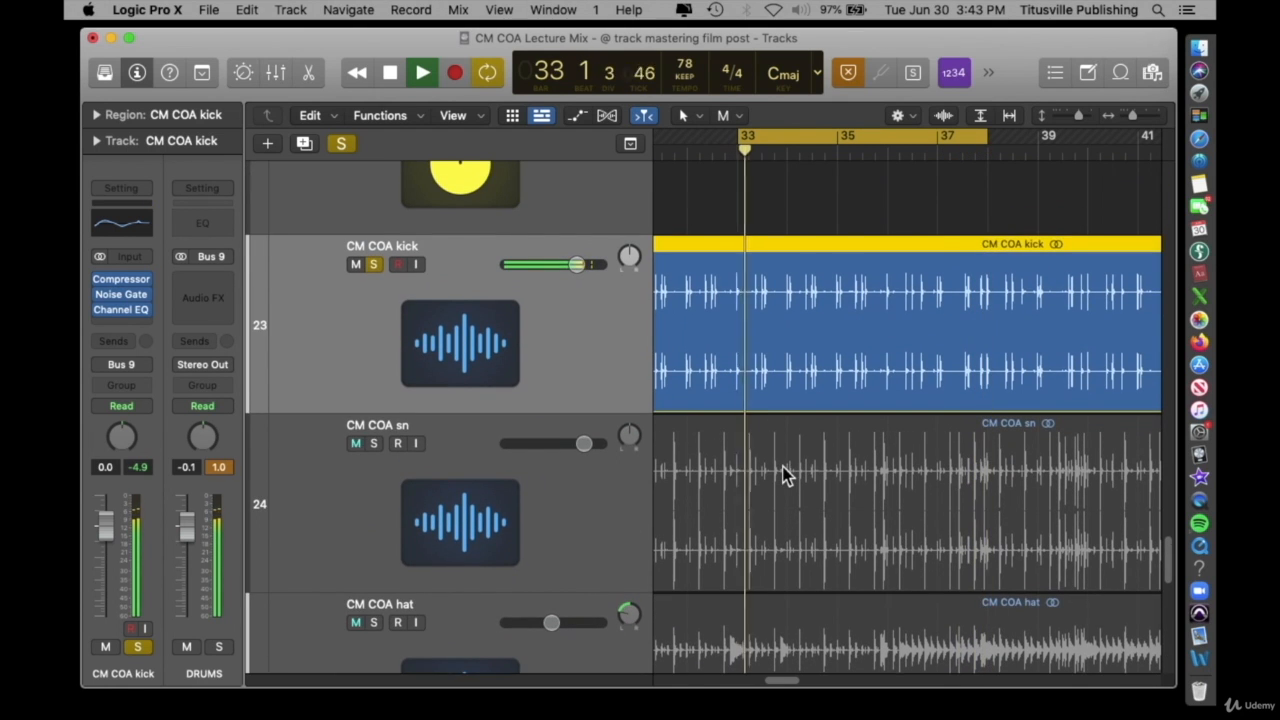
pyautogui.click(304, 143)
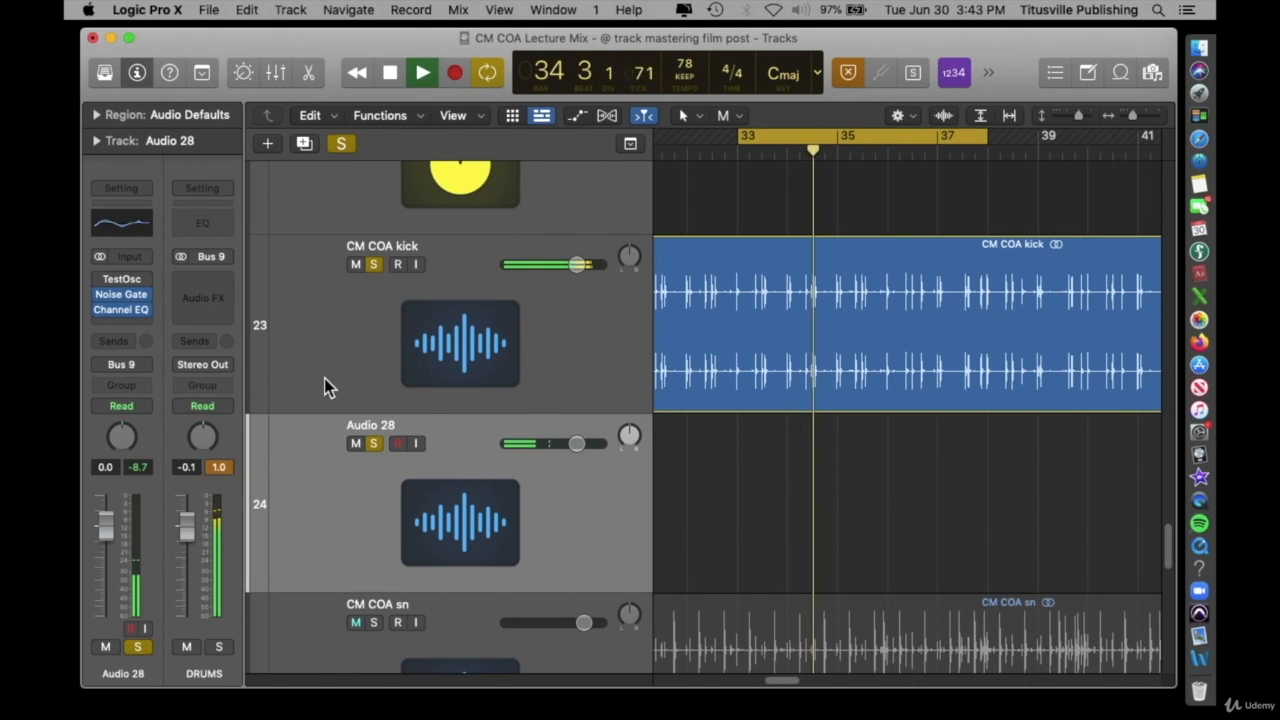
pyautogui.click(326, 372)
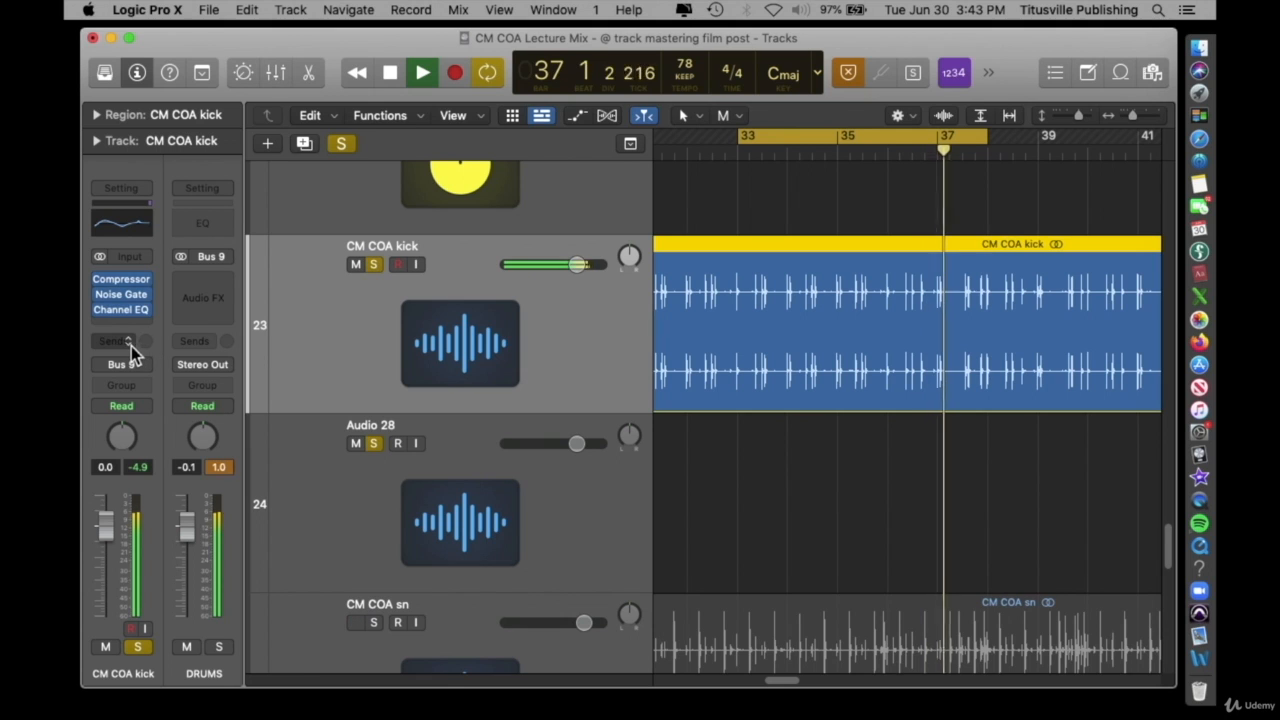
pyautogui.moveTo(150, 368); pyautogui.dragTo(286, 597)
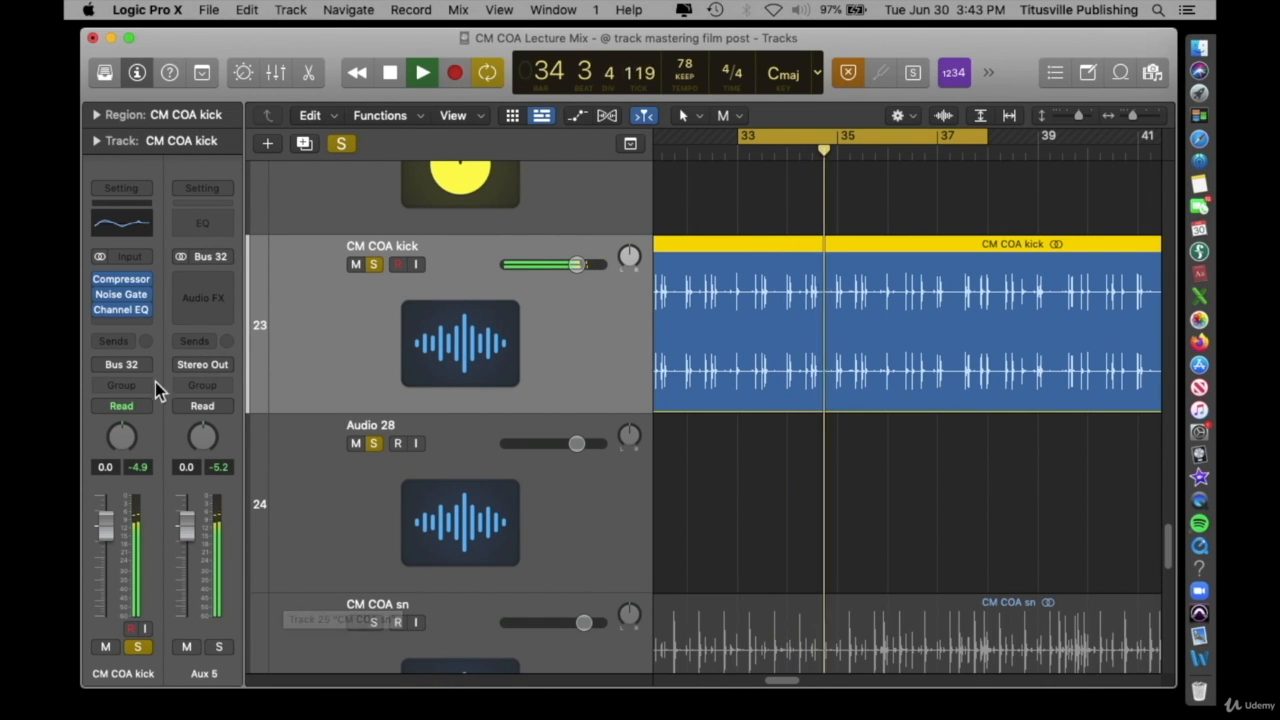
pyautogui.moveTo(146, 366); pyautogui.dragTo(185, 367)
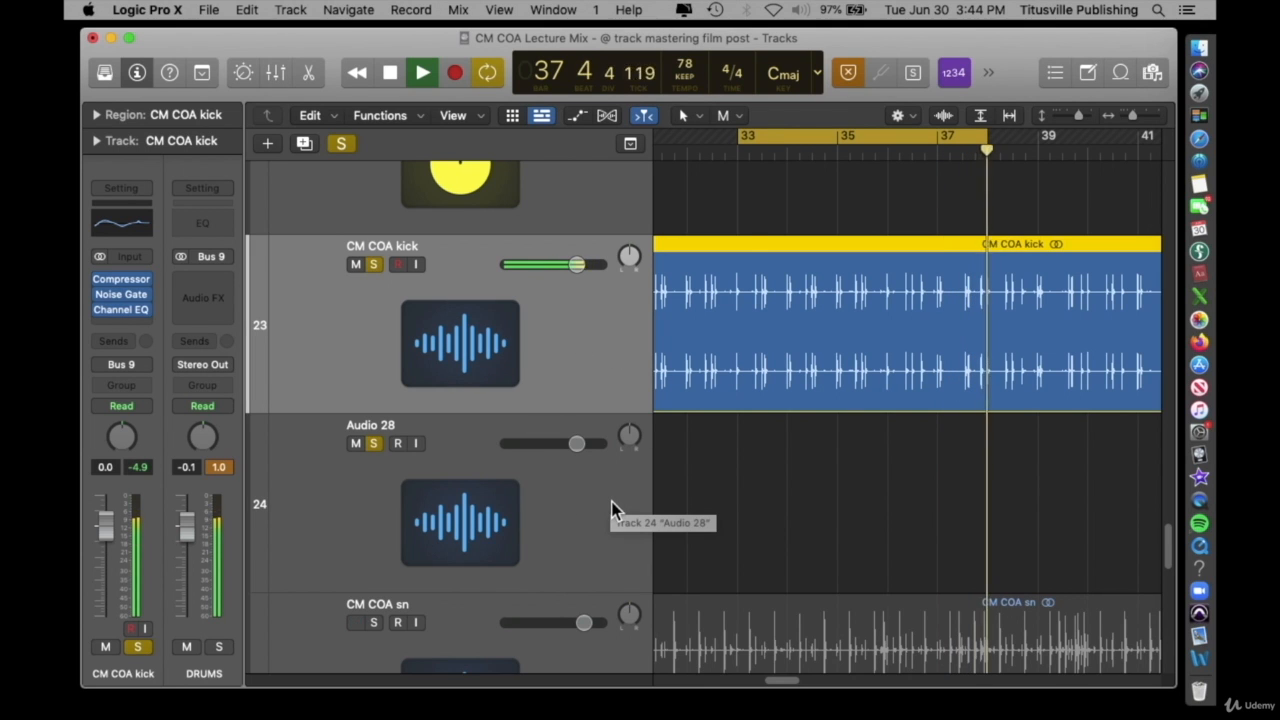
pyautogui.click(148, 352)
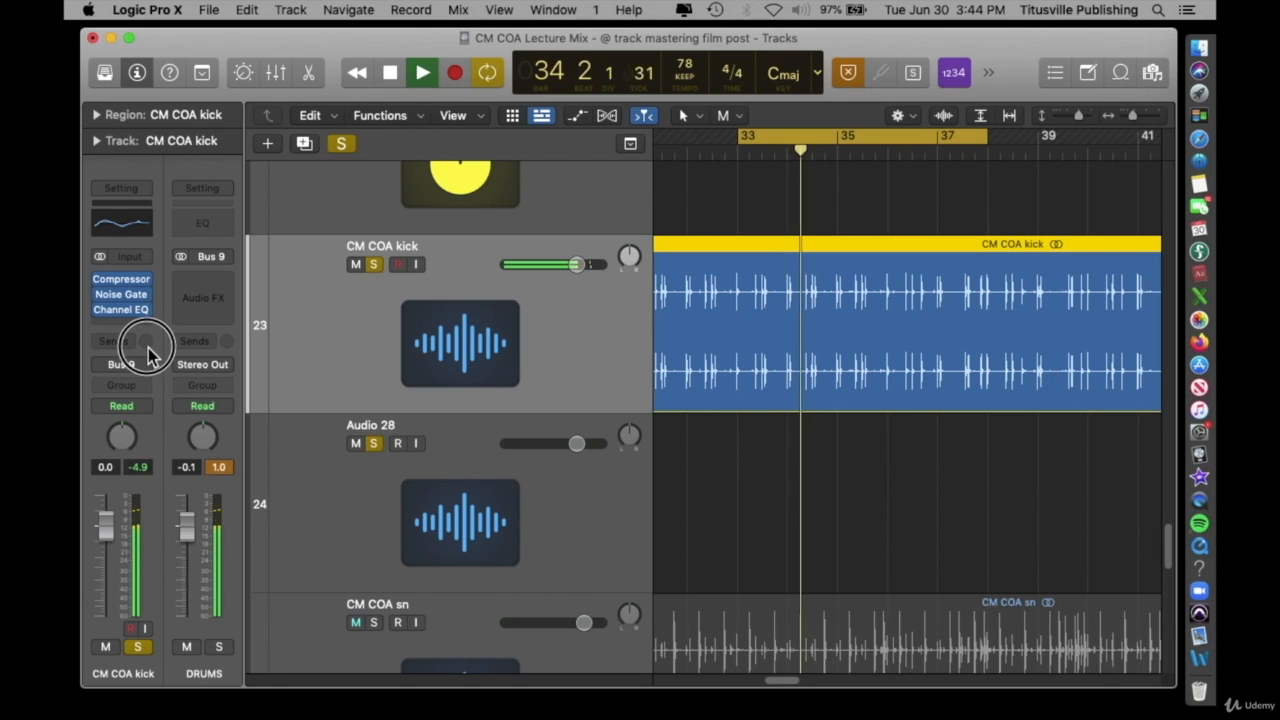
# Add a Bus 30 send to the kick track at about -2.9 dB and lower the new aux channel's fader completely.
pyautogui.click(118, 341)
pyautogui.moveTo(128, 368)
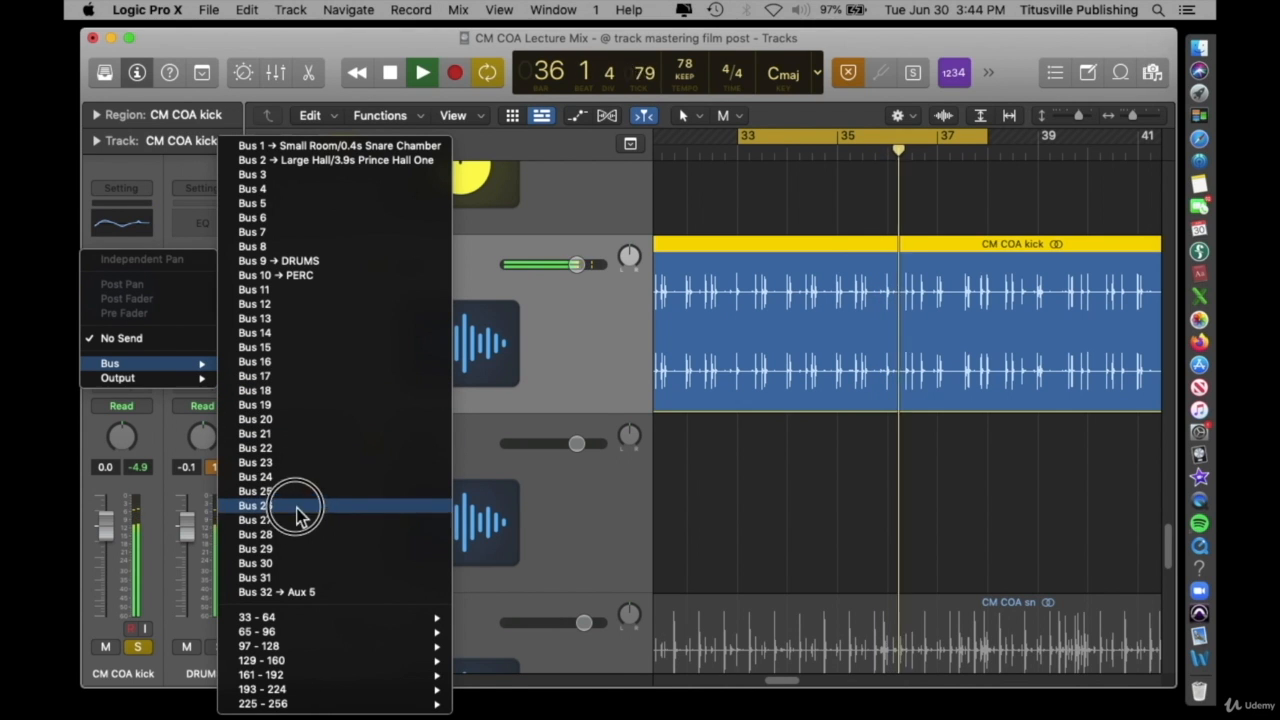
pyautogui.click(308, 563)
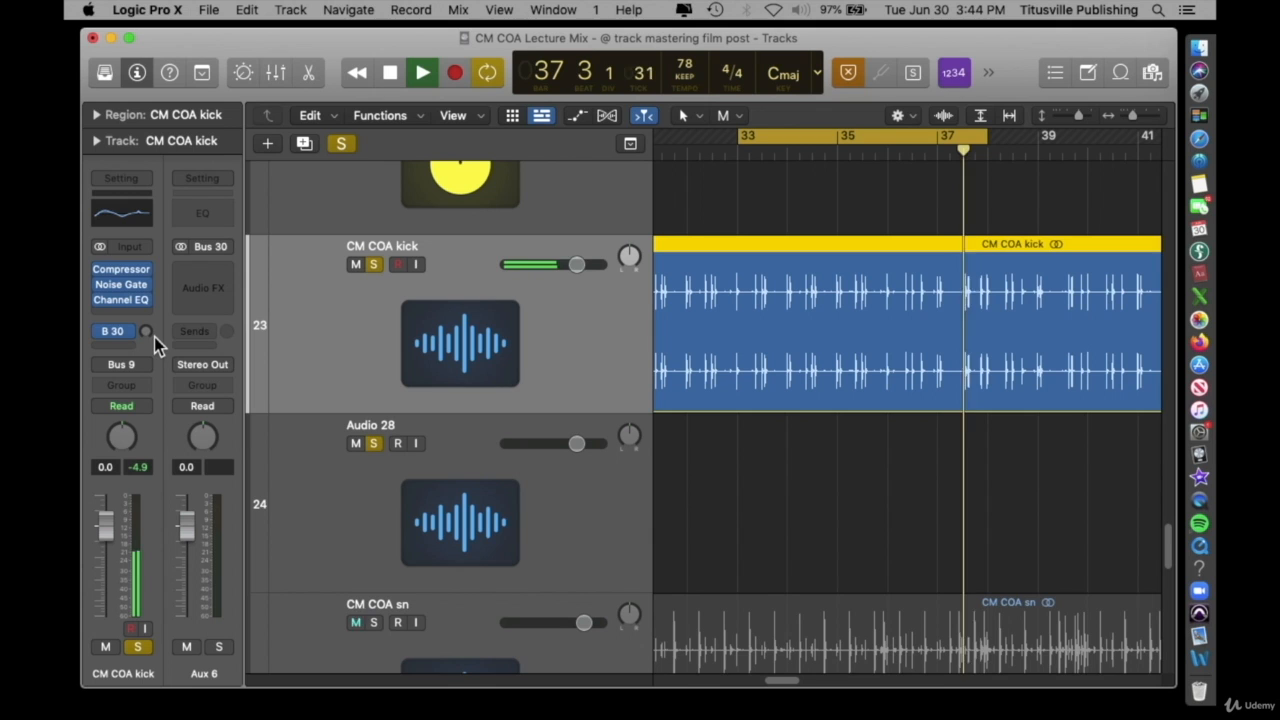
pyautogui.moveTo(147, 333); pyautogui.dragTo(164, 232)
pyautogui.moveTo(182, 546); pyautogui.dragTo(175, 700)
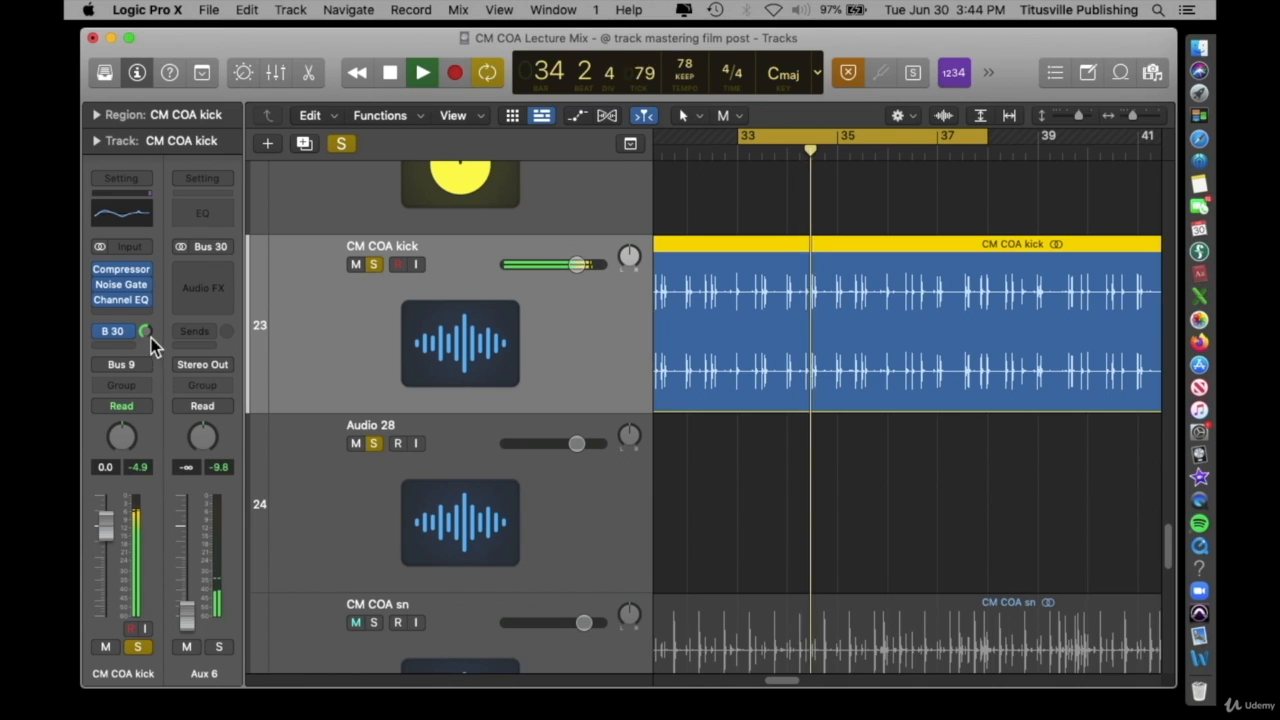
pyautogui.moveTo(145, 335); pyautogui.dragTo(144, 328)
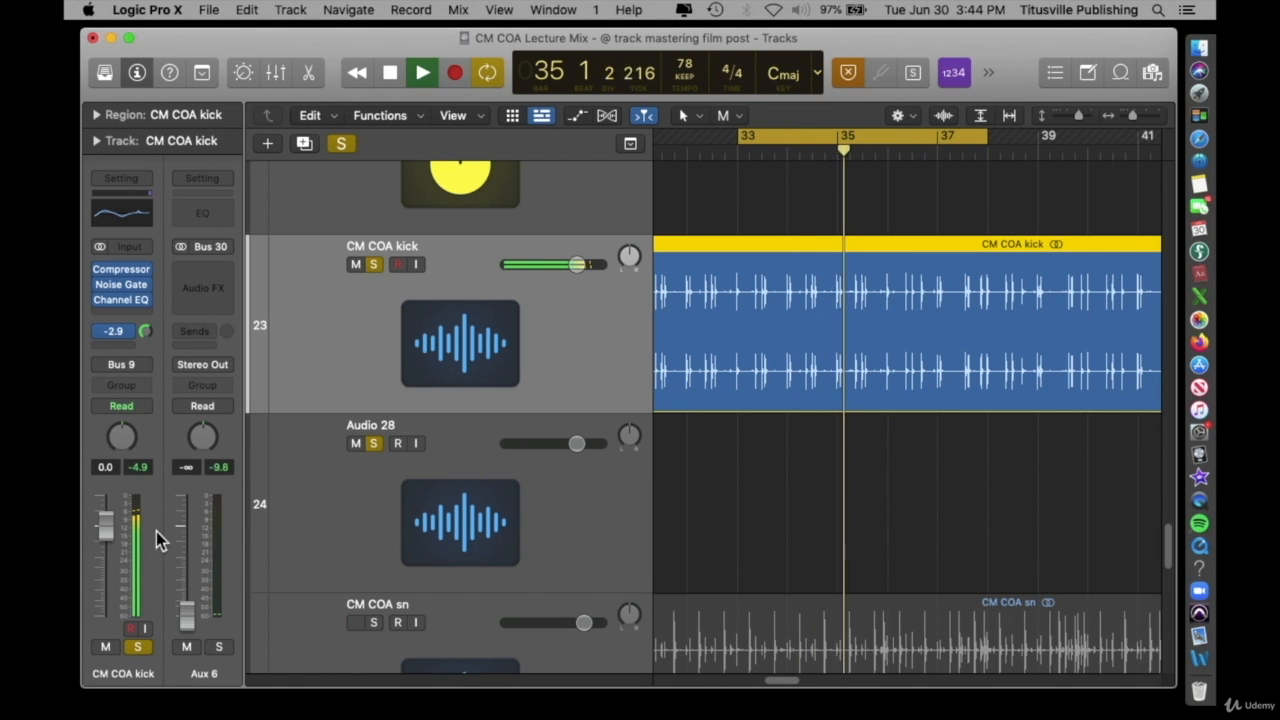
# Rename the Bus 30 aux channel to "kick tone".
pyautogui.doubleClick(206, 675)
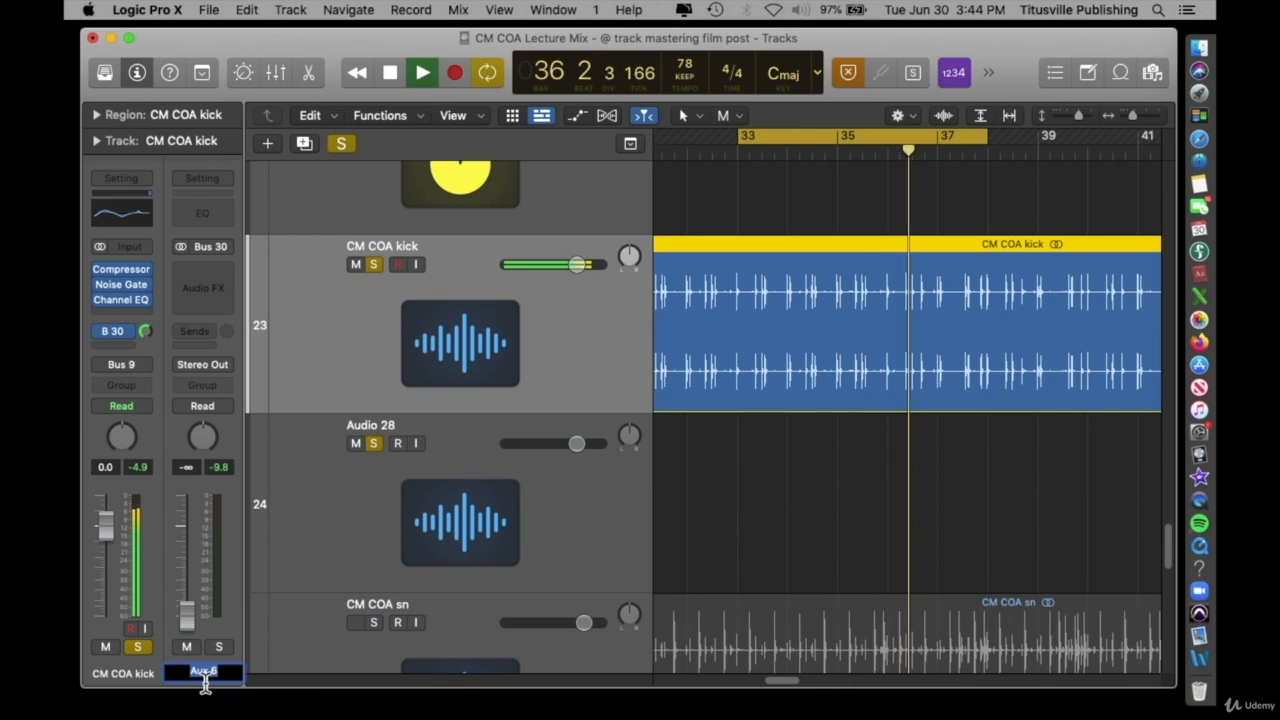
pyautogui.write('kick tone')
pyautogui.press('Return')
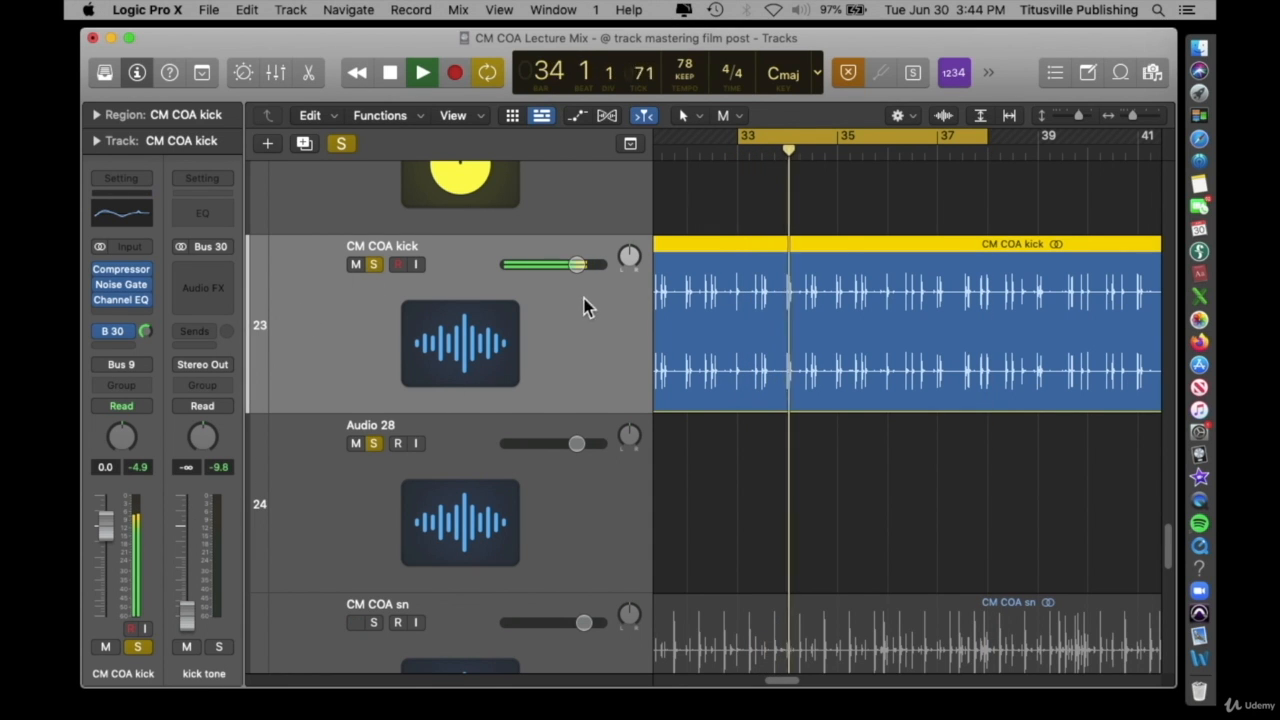
# Switch on the Test Oscillator on the Audio 28 track and close its plug-in window.
pyautogui.click(609, 474)
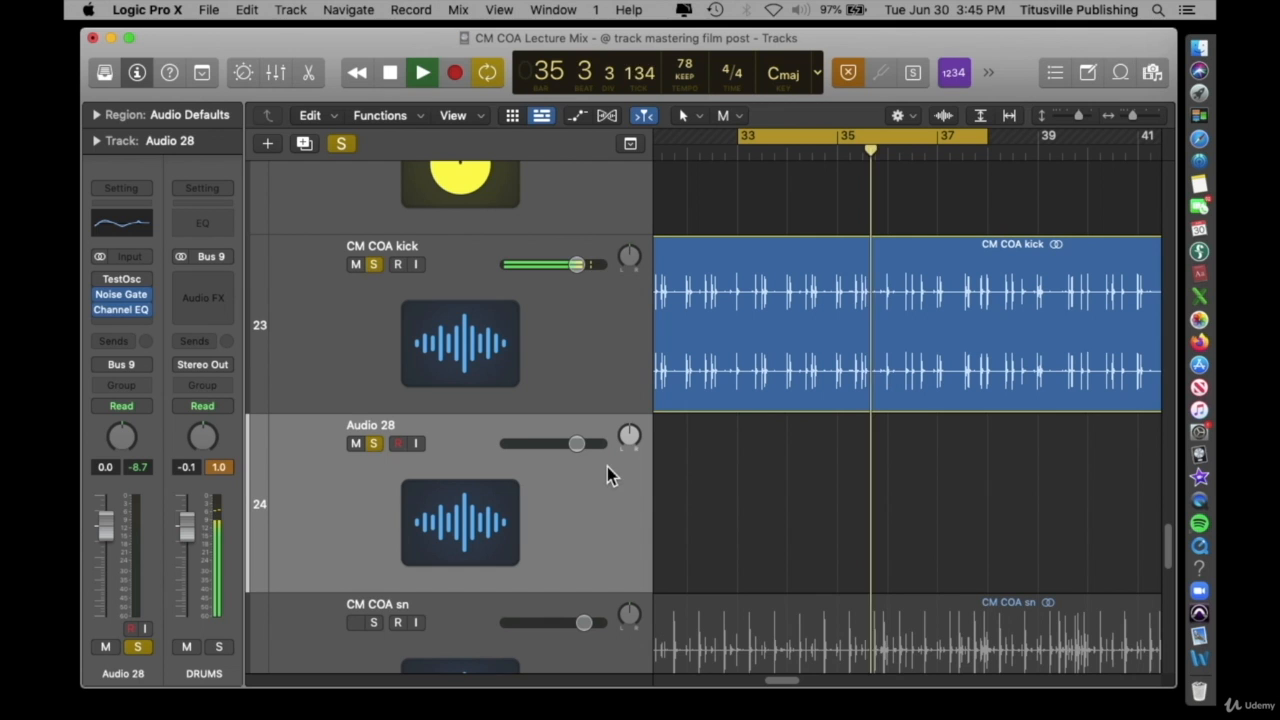
pyautogui.click(128, 285)
pyautogui.moveTo(920, 254); pyautogui.dragTo(788, 156)
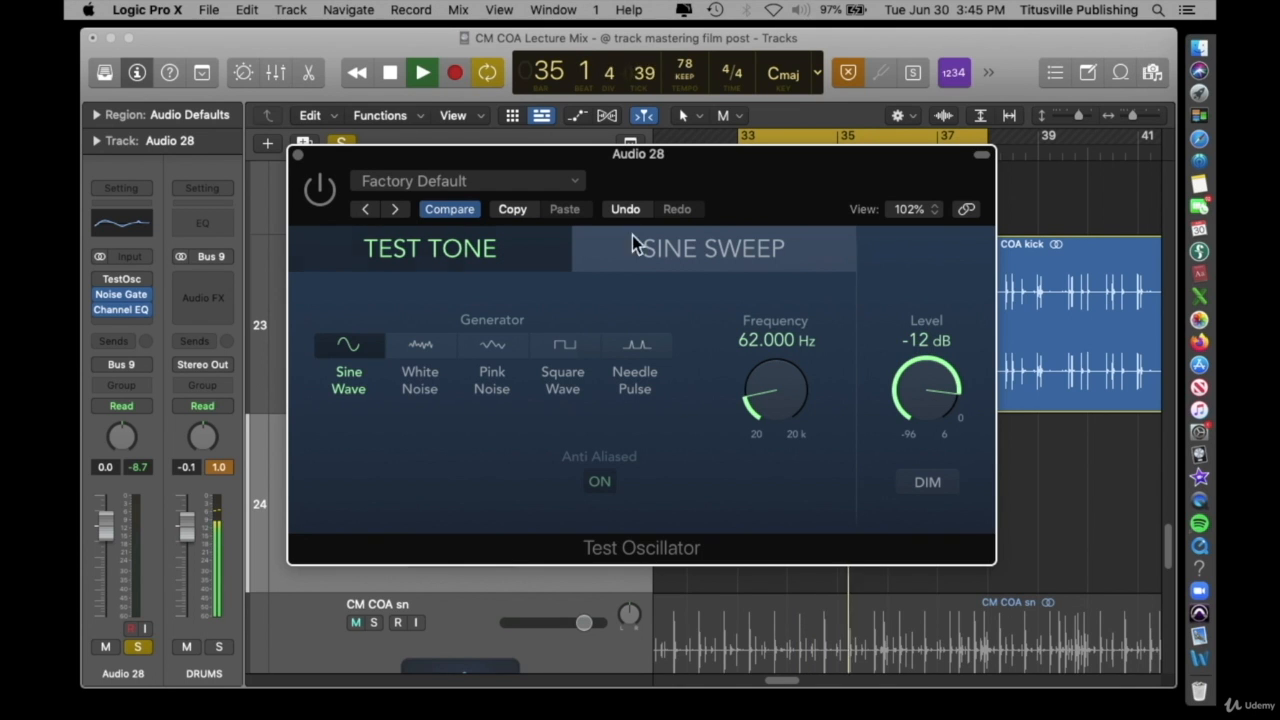
pyautogui.click(322, 196)
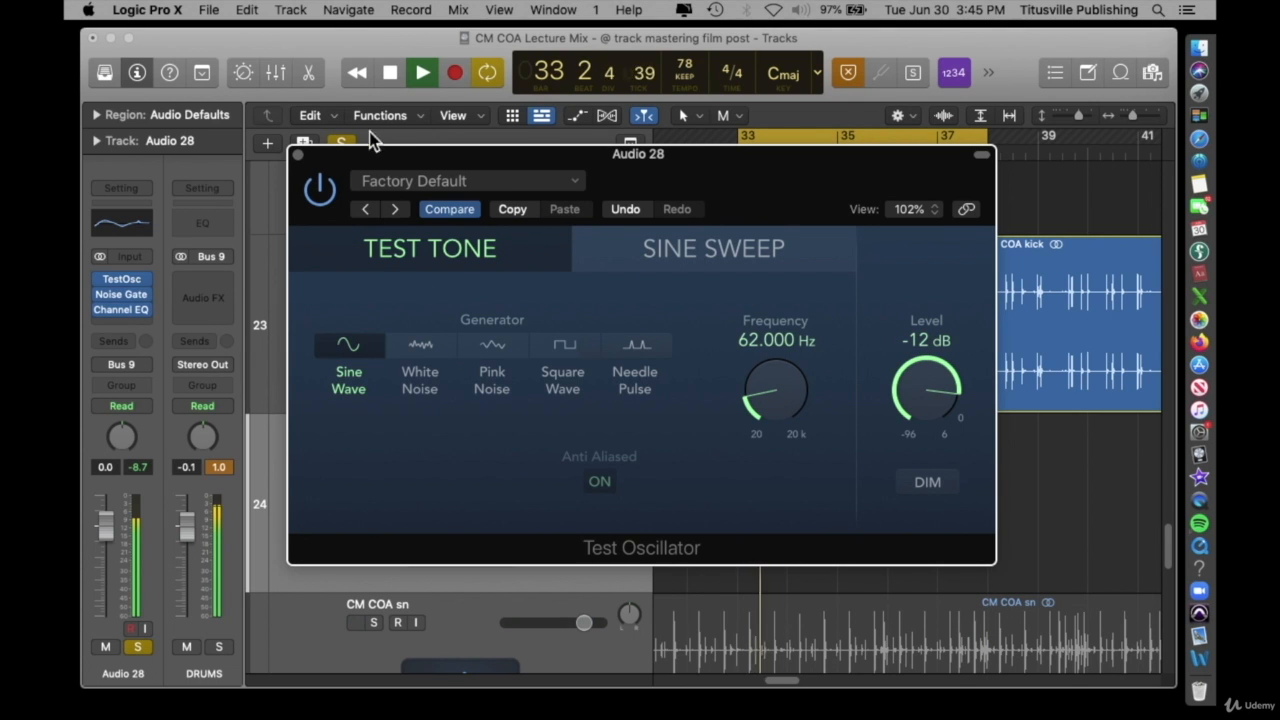
pyautogui.click(298, 156)
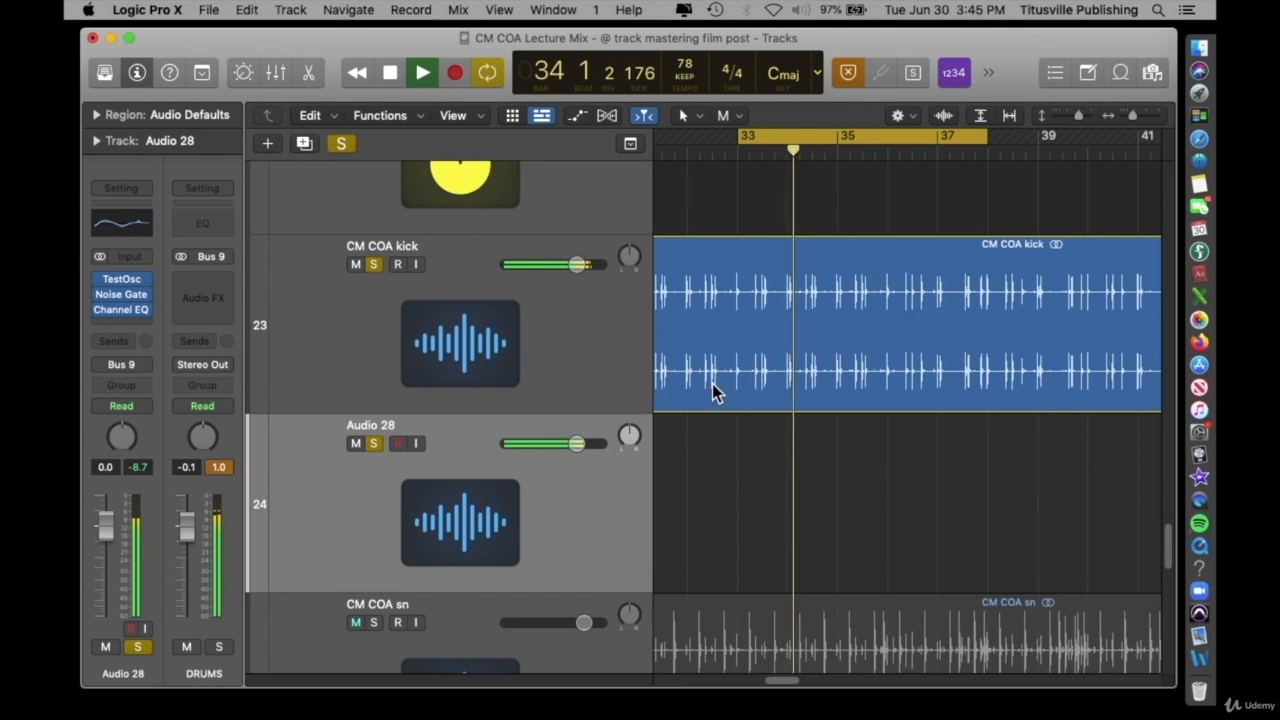
# Set the side chain of the Audio 28 track's Noise Gate to Bus 30, the kick send.
pyautogui.click(128, 295)
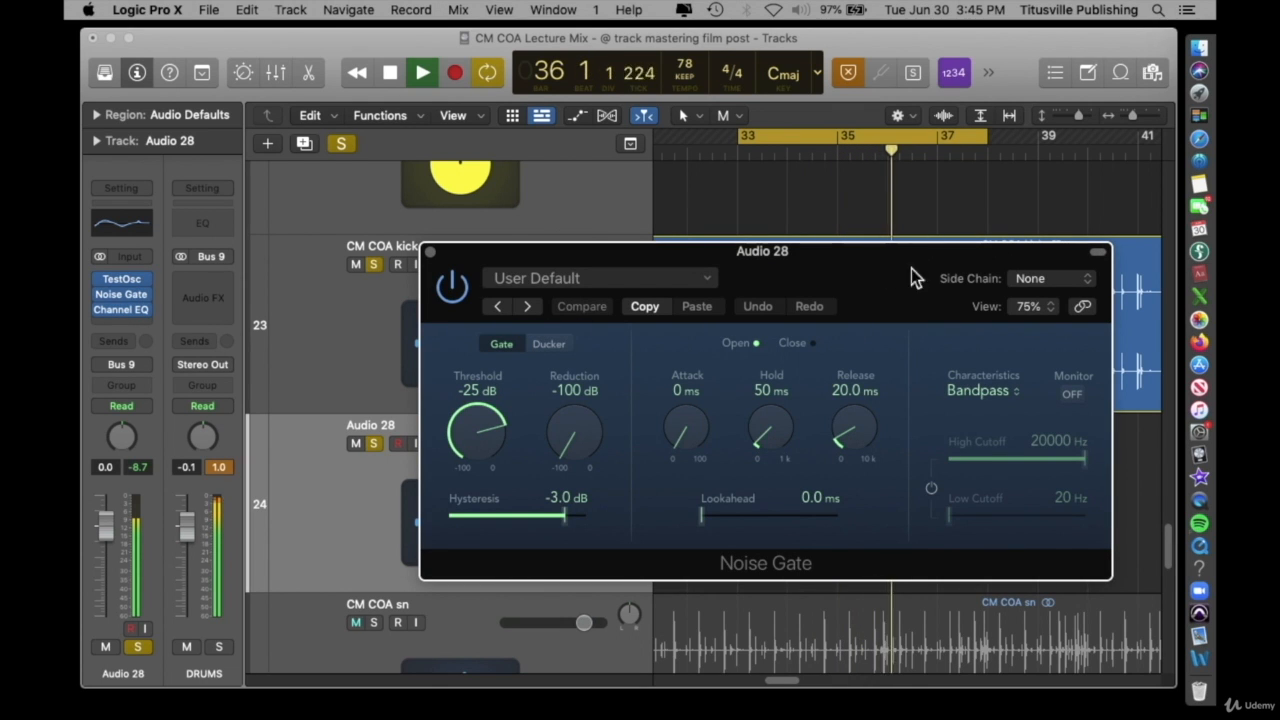
pyautogui.moveTo(837, 254); pyautogui.dragTo(826, 334)
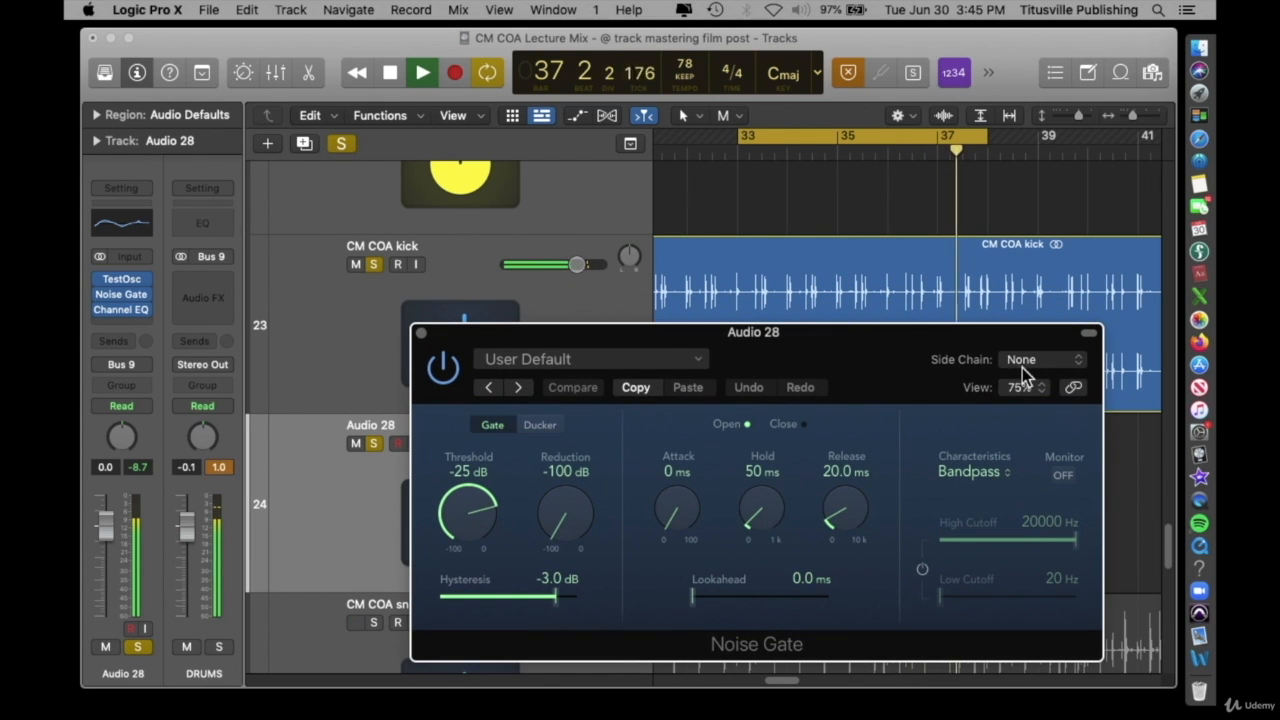
pyautogui.click(528, 283)
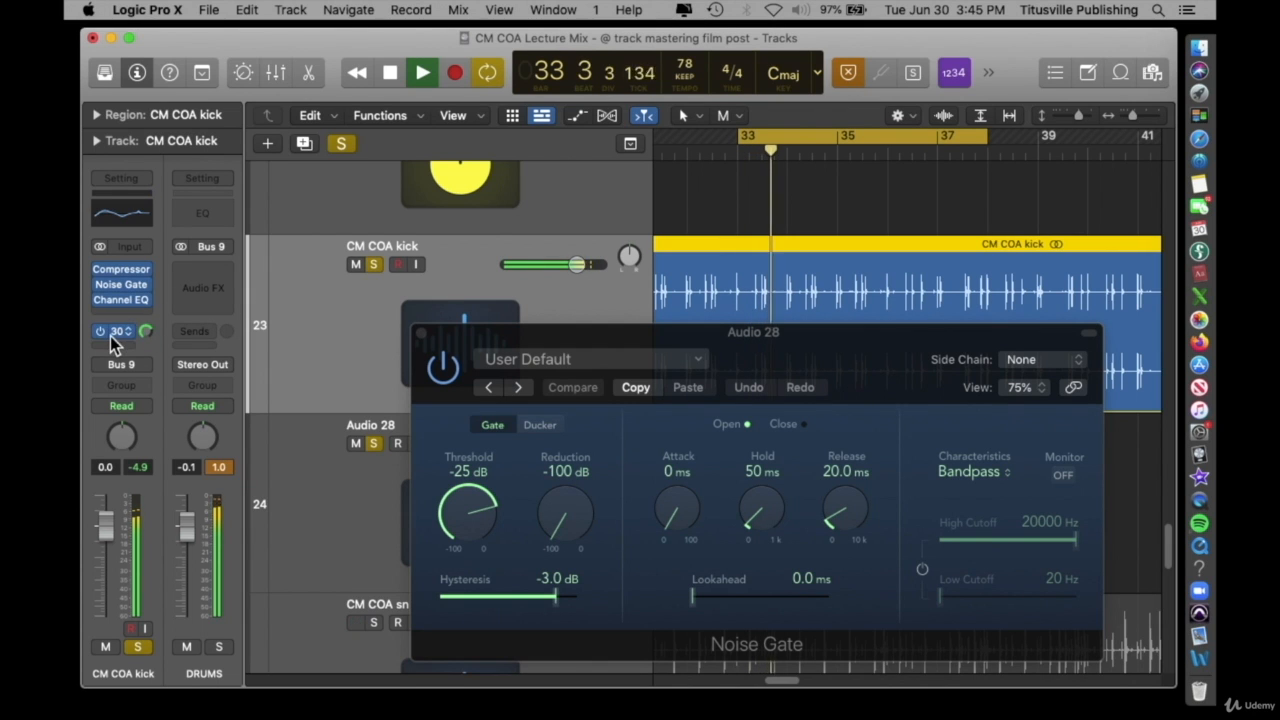
pyautogui.click(367, 475)
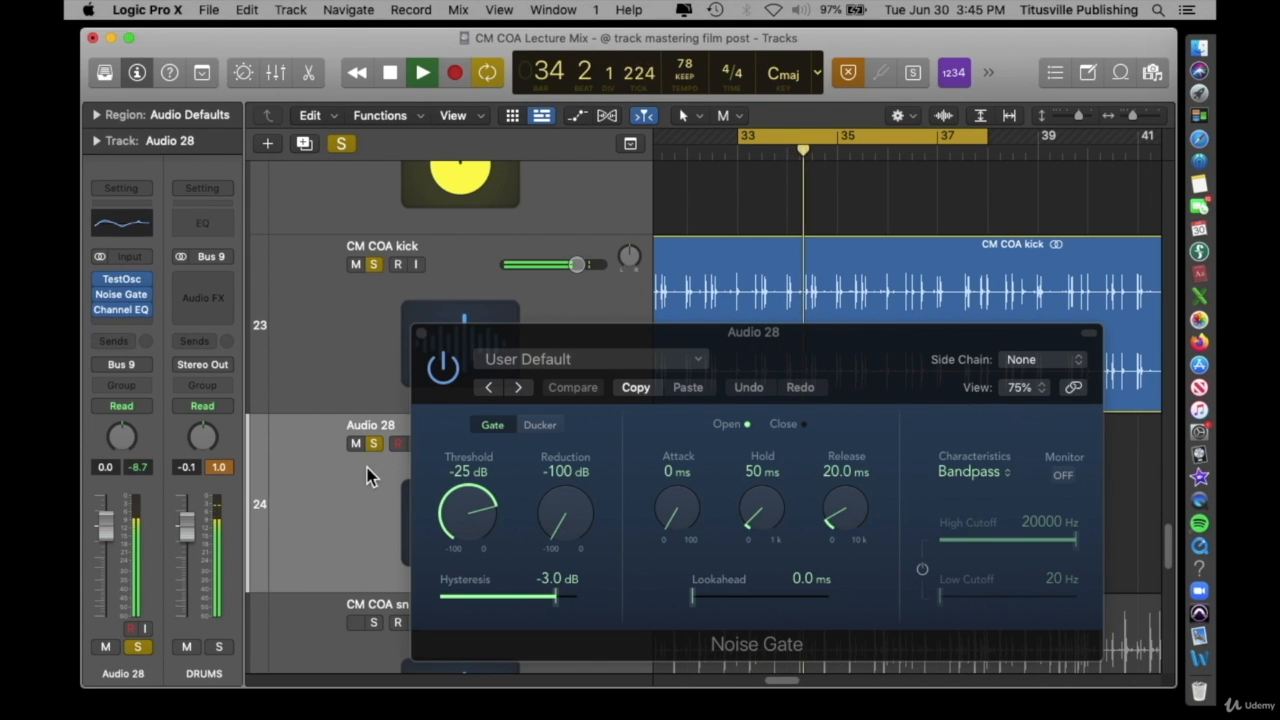
pyautogui.moveTo(814, 330); pyautogui.dragTo(755, 233)
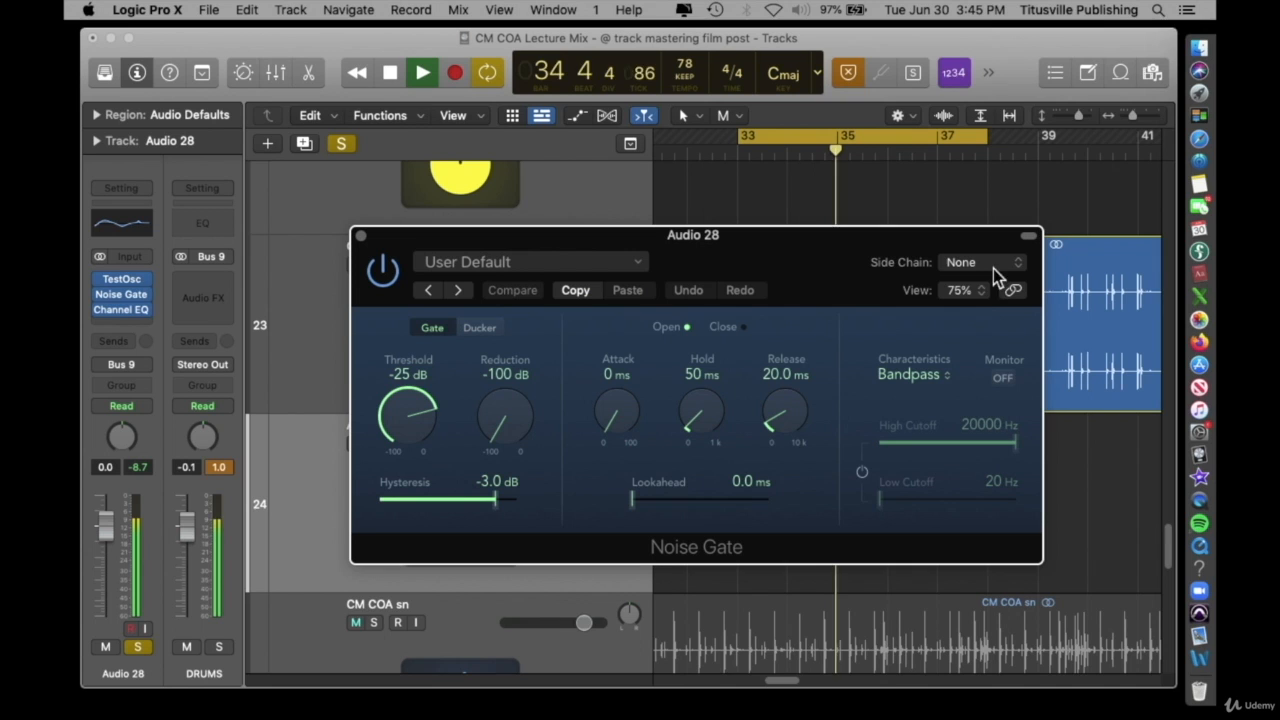
pyautogui.click(965, 265)
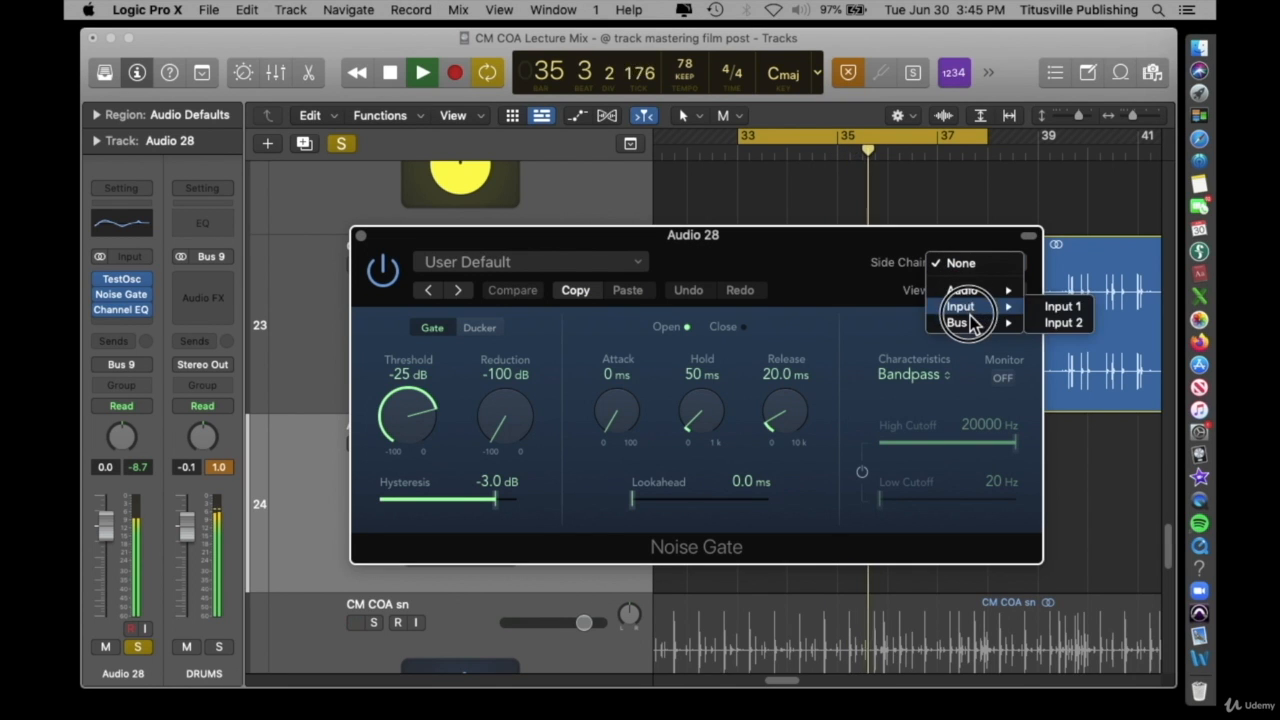
pyautogui.moveTo(970, 325)
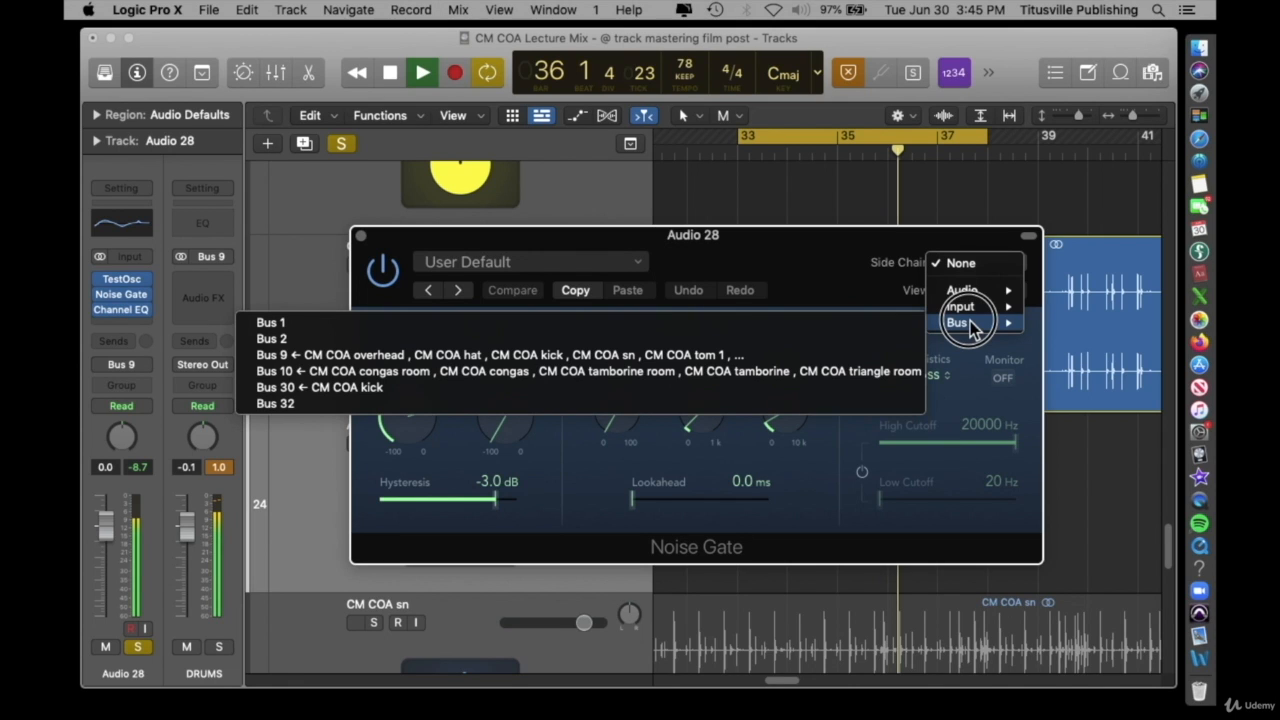
pyautogui.click(330, 387)
# Set the Noise Gate's threshold to -24 dB, attack to 4 ms, hold to 70 ms and release to 12 ms.
pyautogui.moveTo(418, 458); pyautogui.dragTo(408, 409)
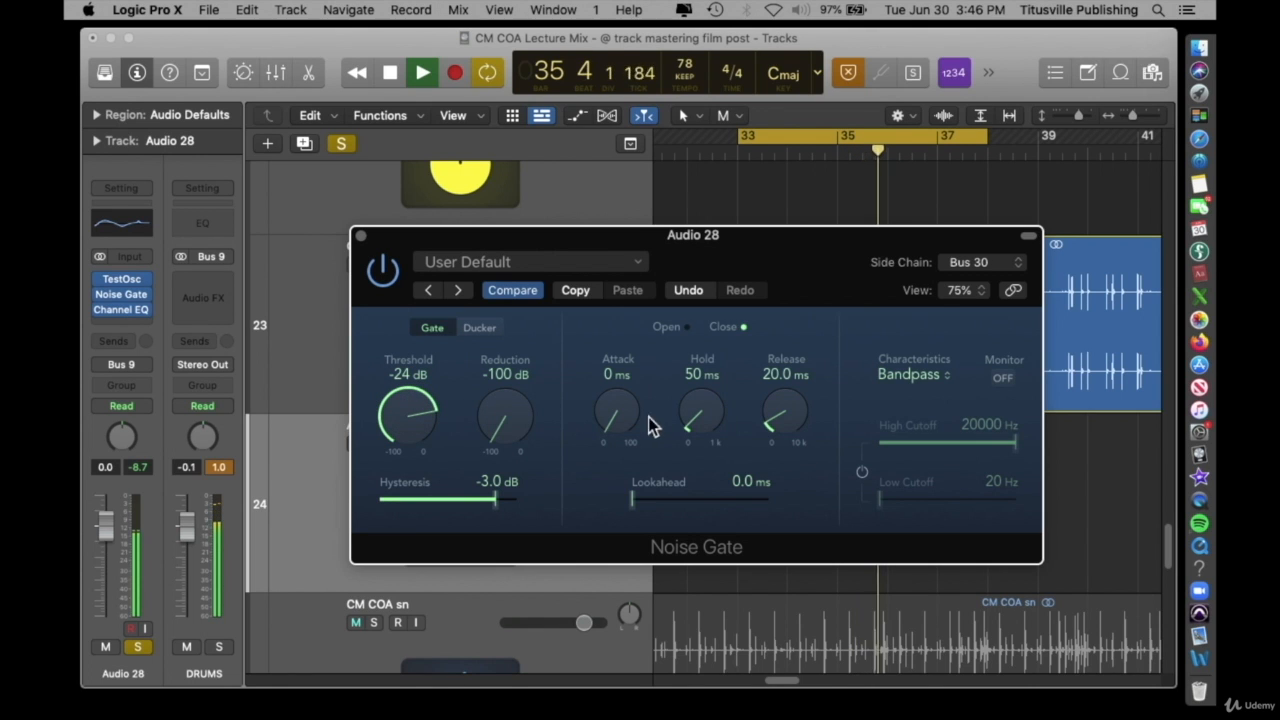
pyautogui.moveTo(611, 423); pyautogui.dragTo(613, 415)
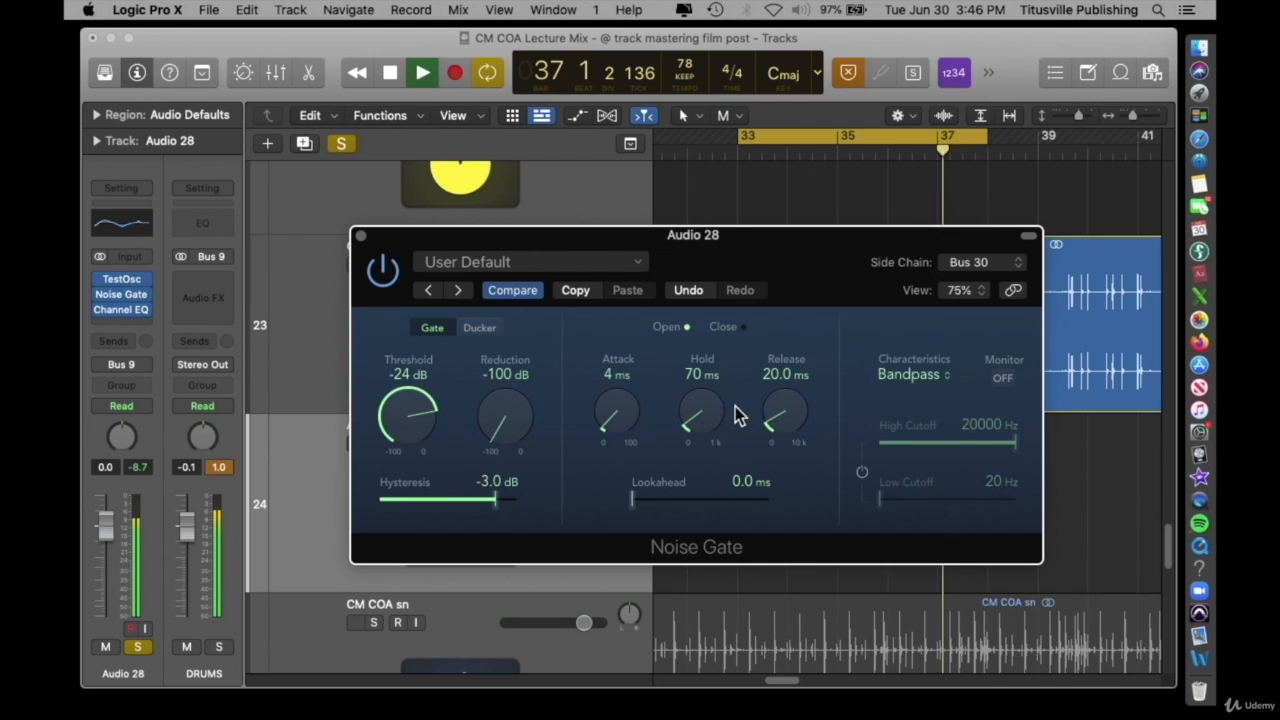
pyautogui.moveTo(778, 420); pyautogui.dragTo(783, 433)
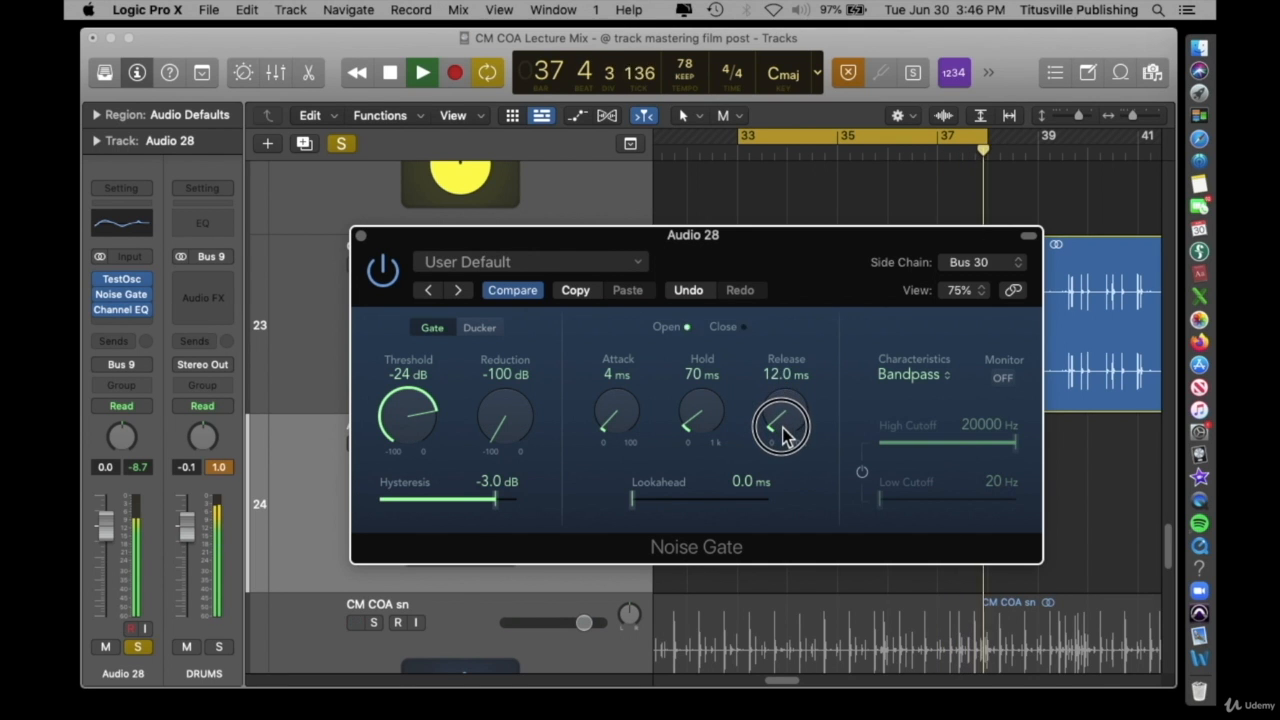
# In Audio 28's Channel EQ, set the low boost band to 91.5 Hz at +3.0 dB and the mid cut band to 680 Hz at -4.9 dB.
pyautogui.click(123, 311)
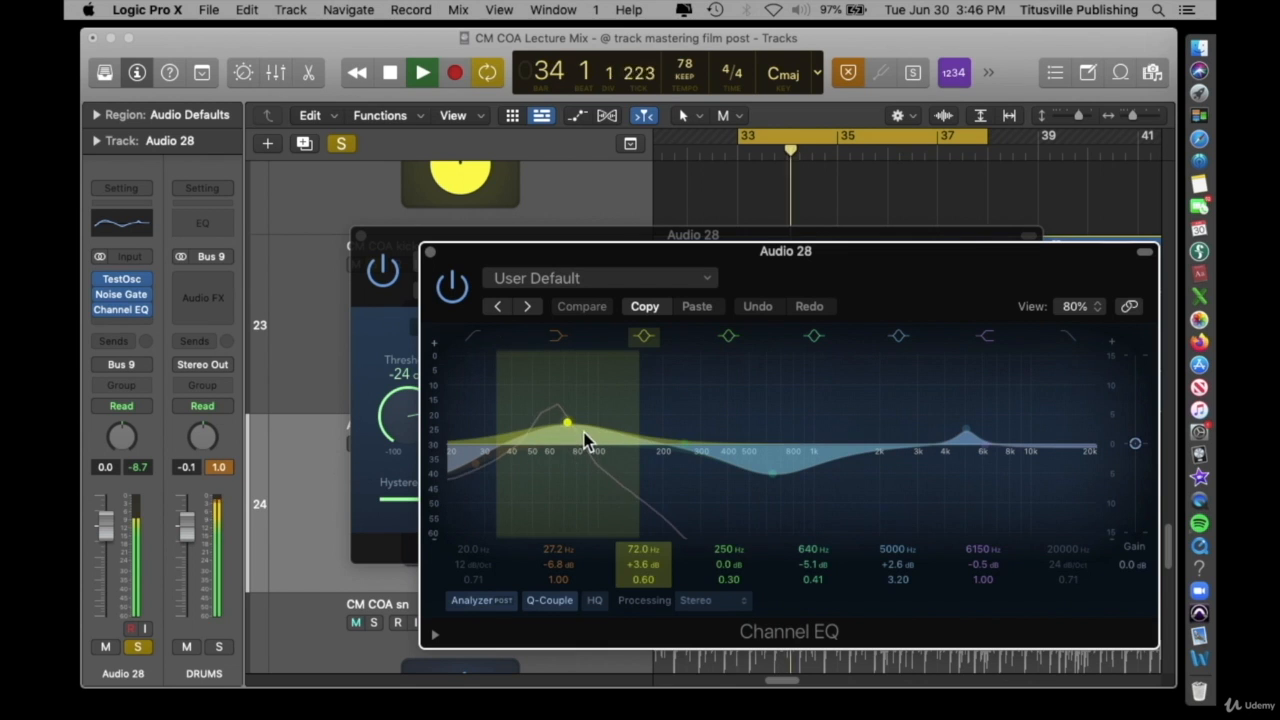
pyautogui.moveTo(570, 428); pyautogui.dragTo(598, 432)
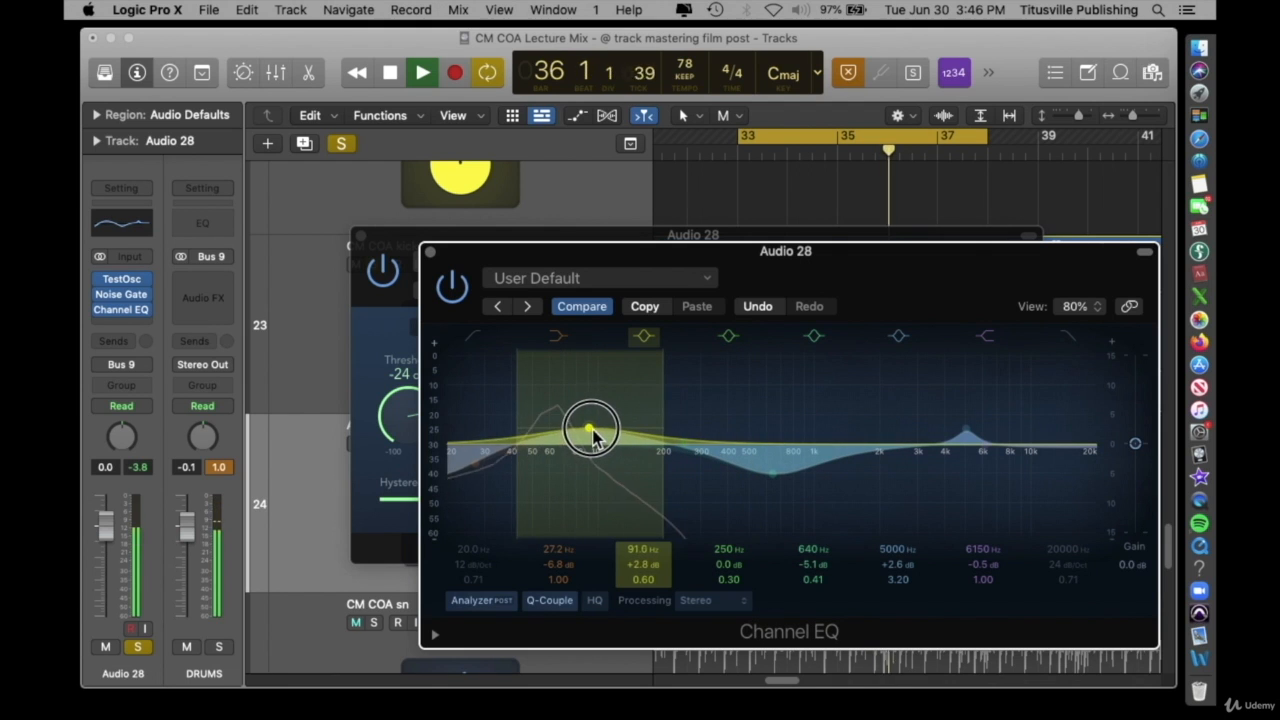
pyautogui.moveTo(774, 478); pyautogui.dragTo(780, 478)
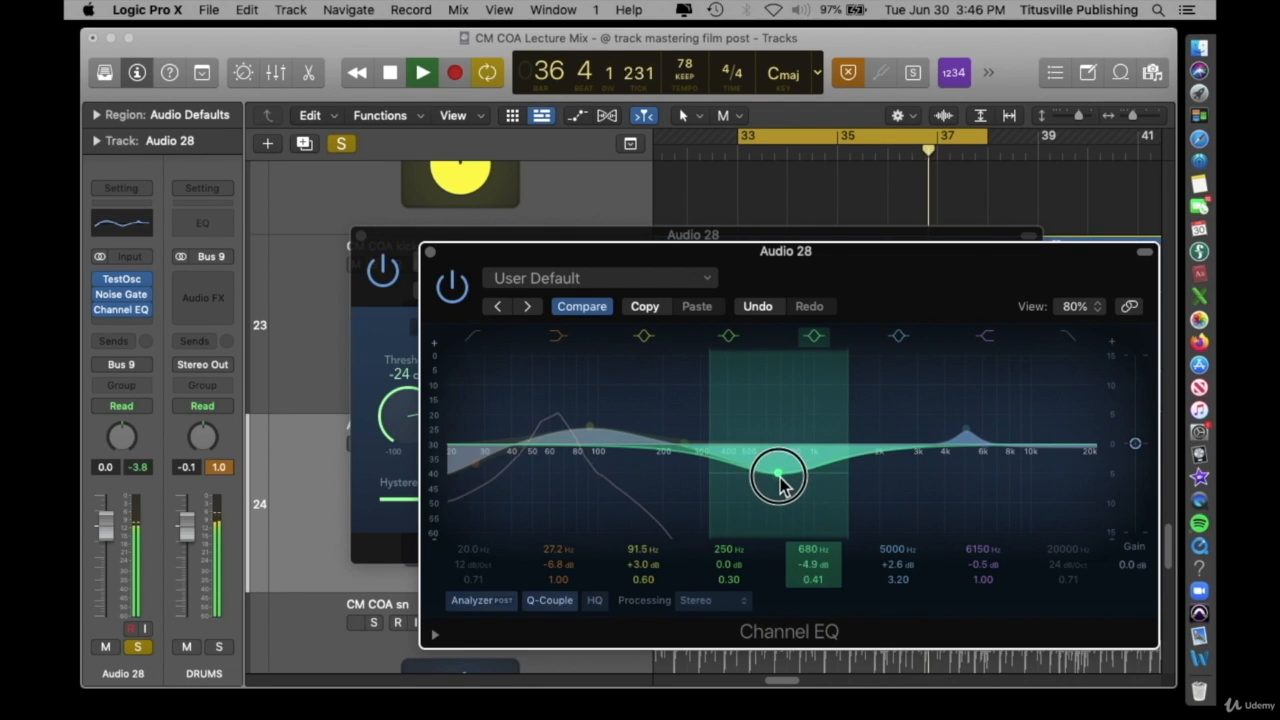
pyautogui.click(429, 251)
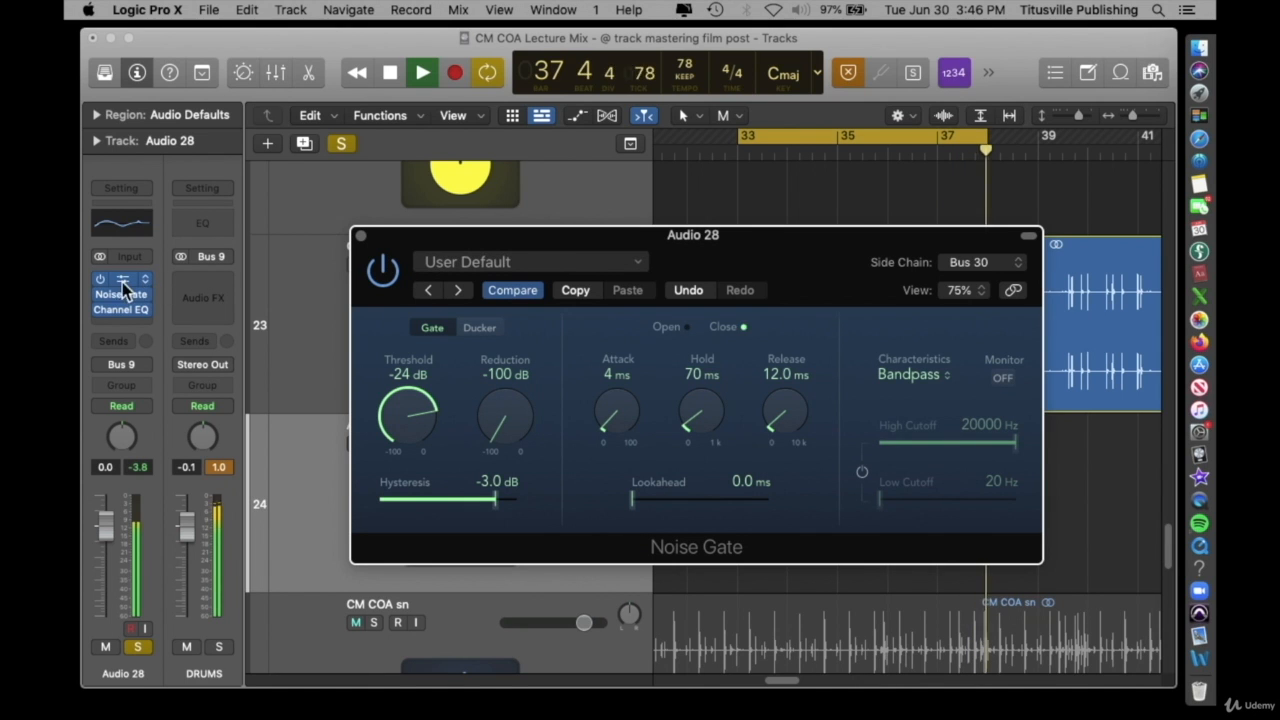
# Set the high shelf band of Audio 28's Channel EQ to about 525 Hz at -19.1 dB.
pyautogui.moveTo(442, 239); pyautogui.dragTo(392, 242)
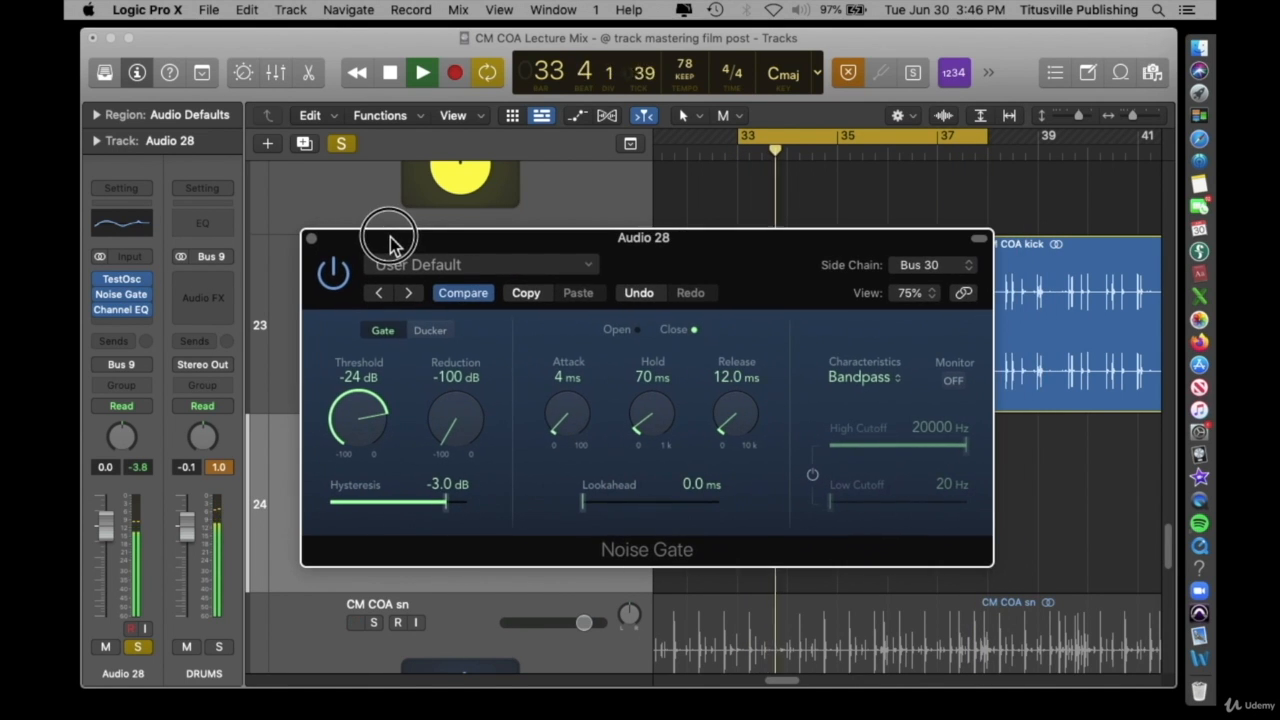
pyautogui.click(121, 309)
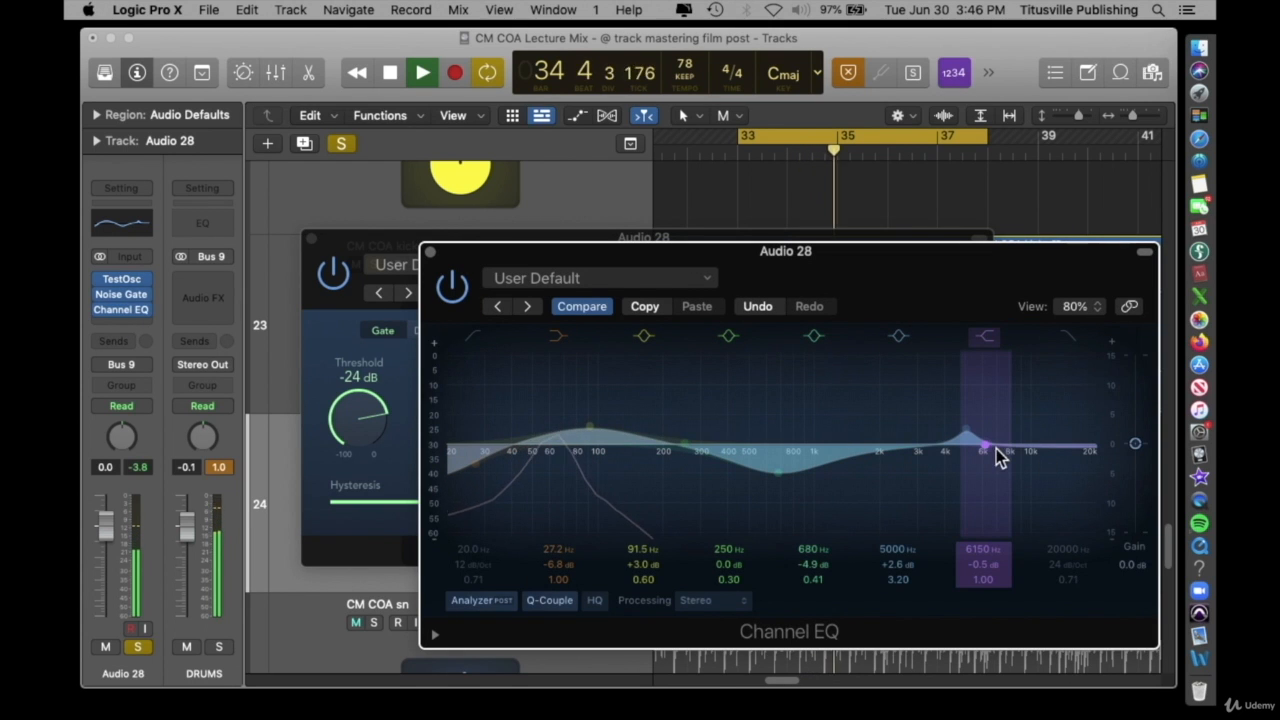
pyautogui.moveTo(990, 453); pyautogui.dragTo(757, 592)
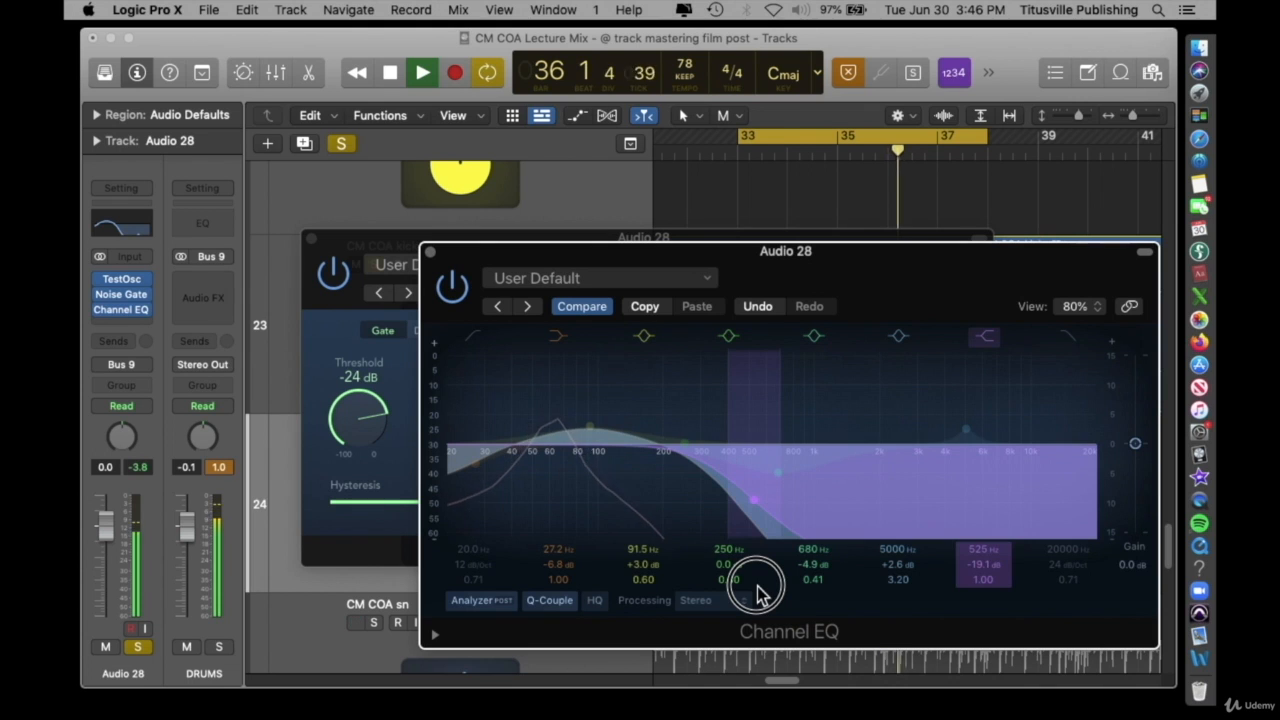
# Close the Channel EQ and Noise Gate windows, and solo the DRUMS track instead of the CM COA kick and Audio 28 tracks.
pyautogui.click(432, 251)
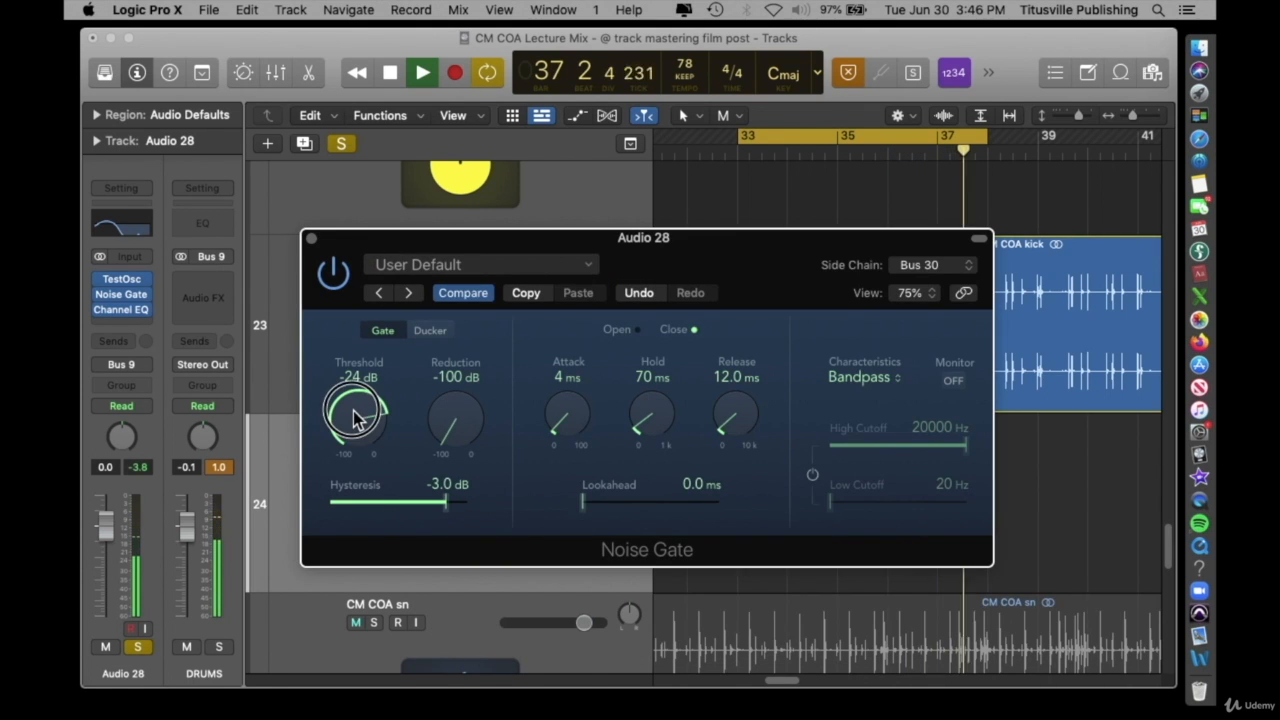
pyautogui.click(312, 242)
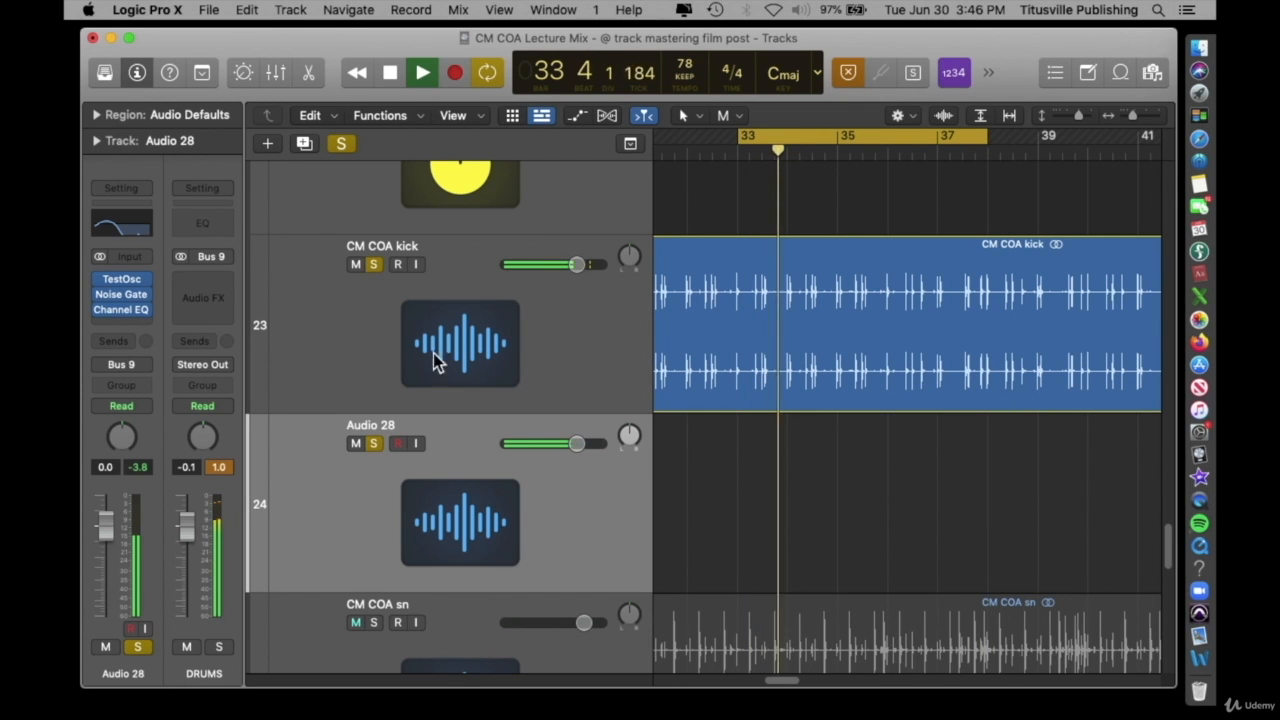
pyautogui.click(374, 264)
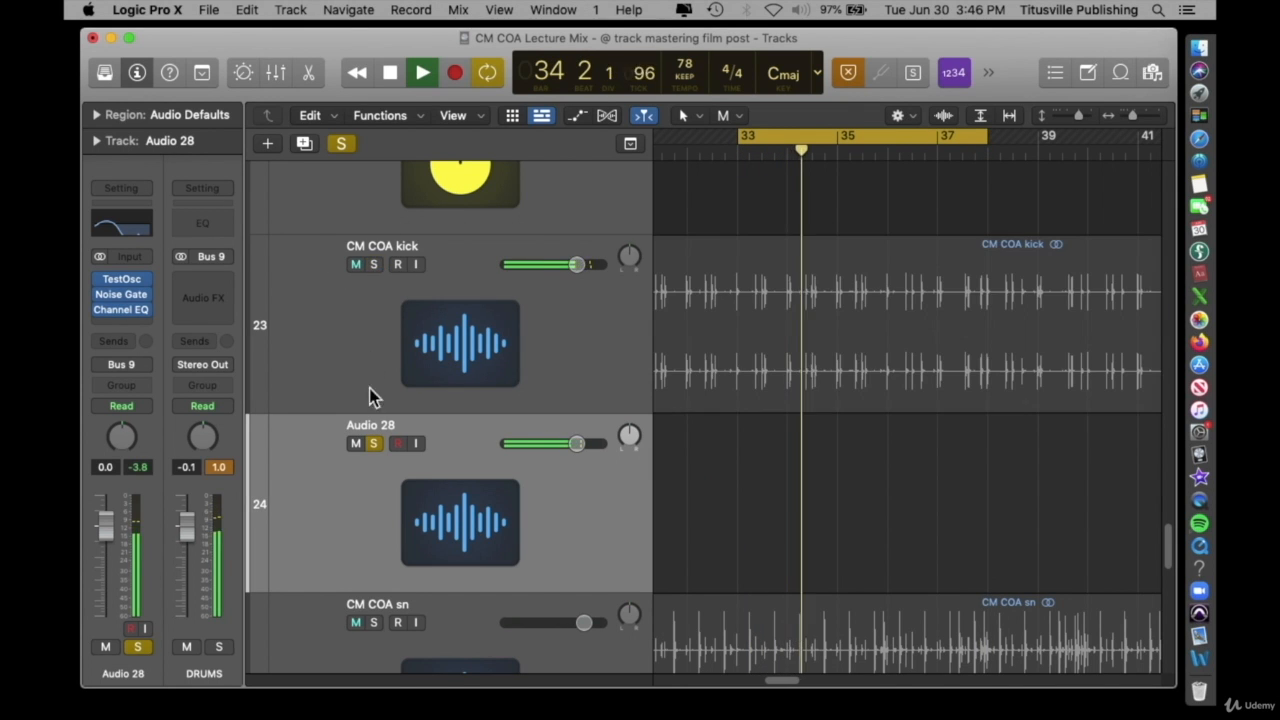
pyautogui.click(373, 443)
pyautogui.scroll(1, 608, 352)
pyautogui.scroll(3, 608, 355)
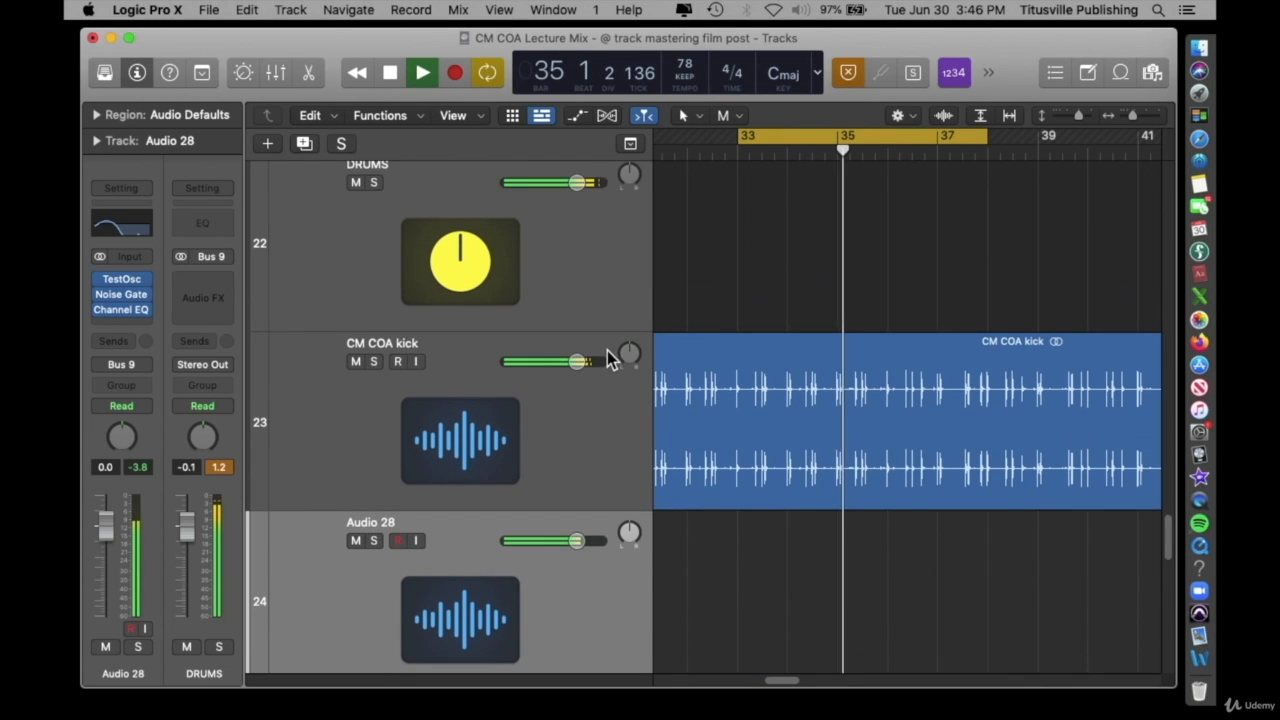
pyautogui.click(376, 222)
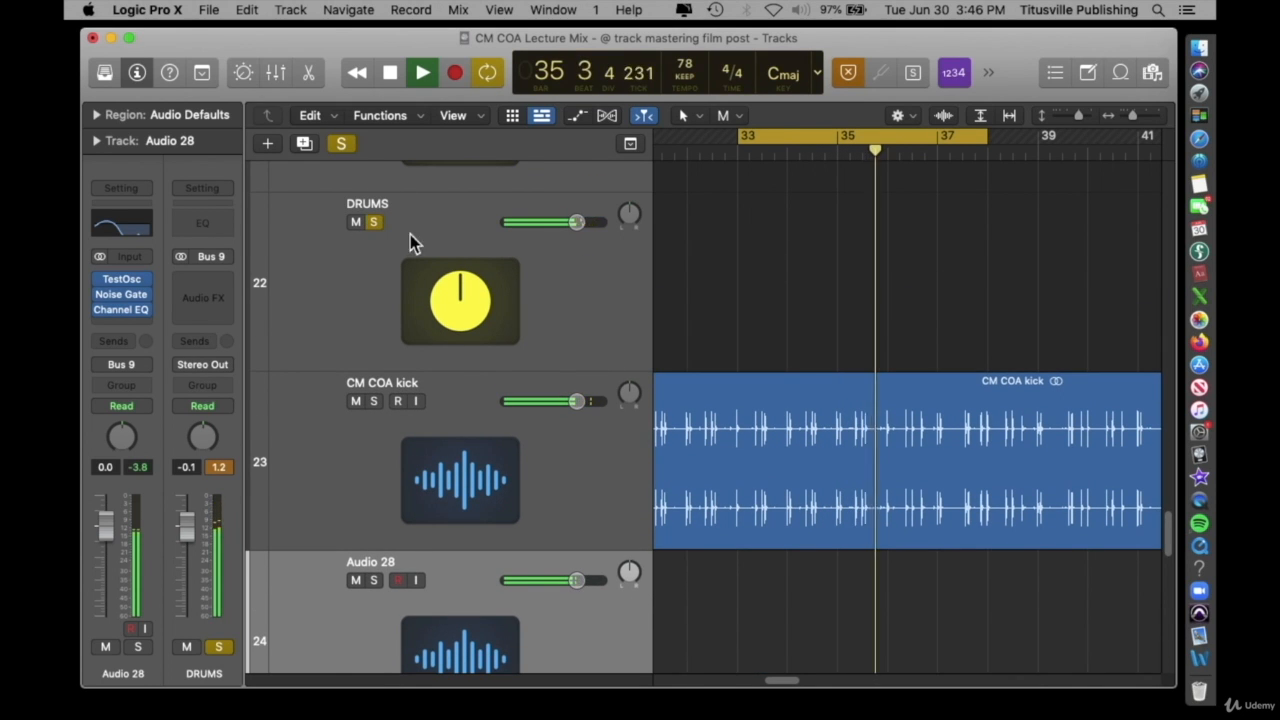
# Rename the Audio 28 track as Kick Tone.
pyautogui.scroll(-4, 608, 469)
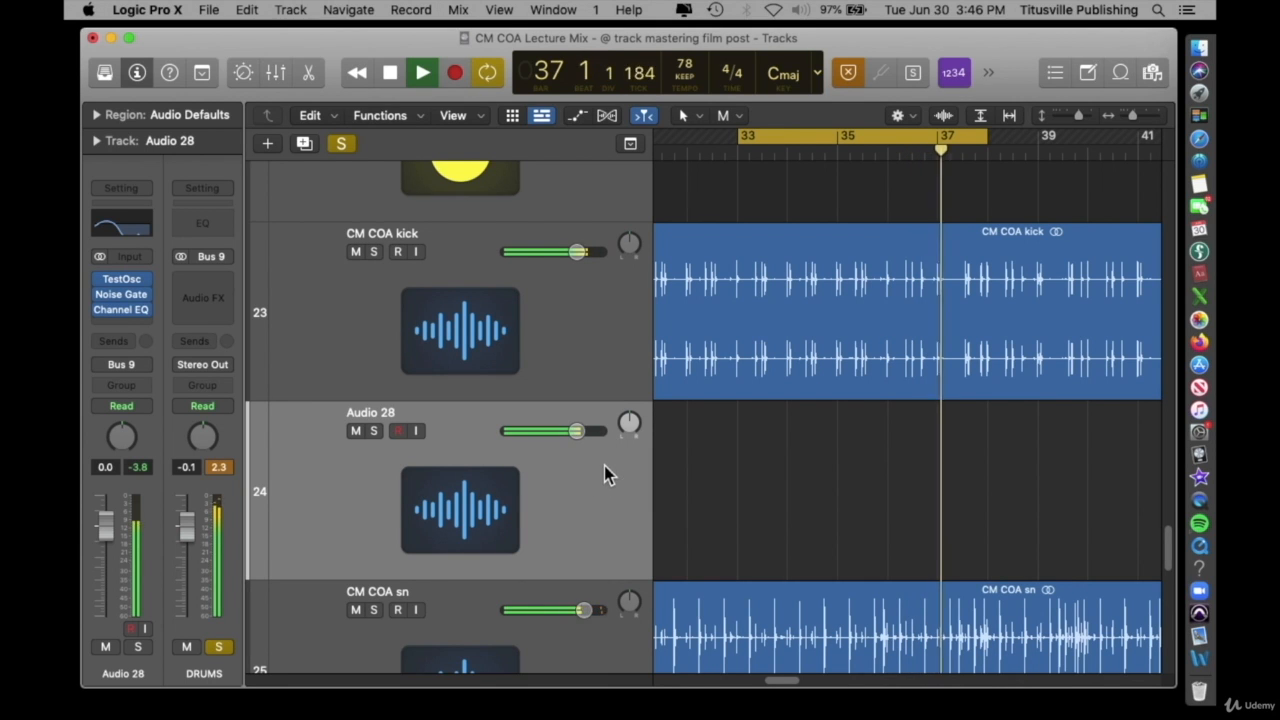
pyautogui.doubleClick(371, 412)
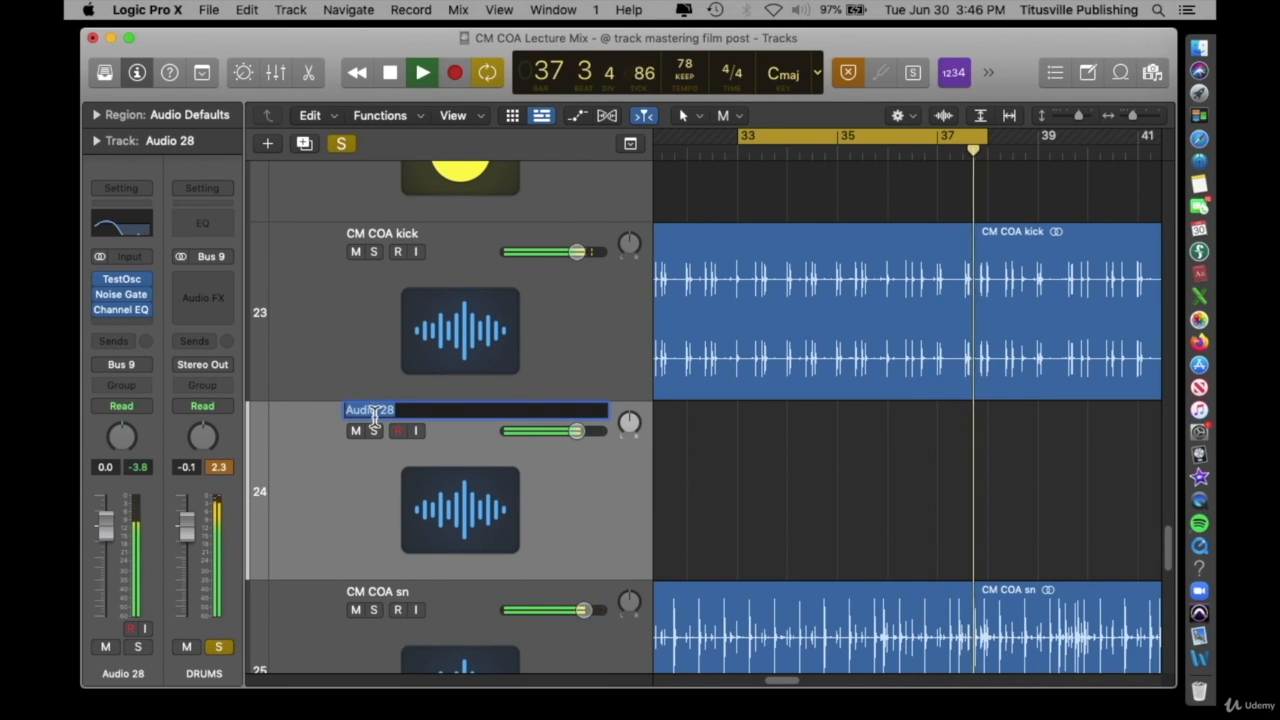
pyautogui.write('Kick')
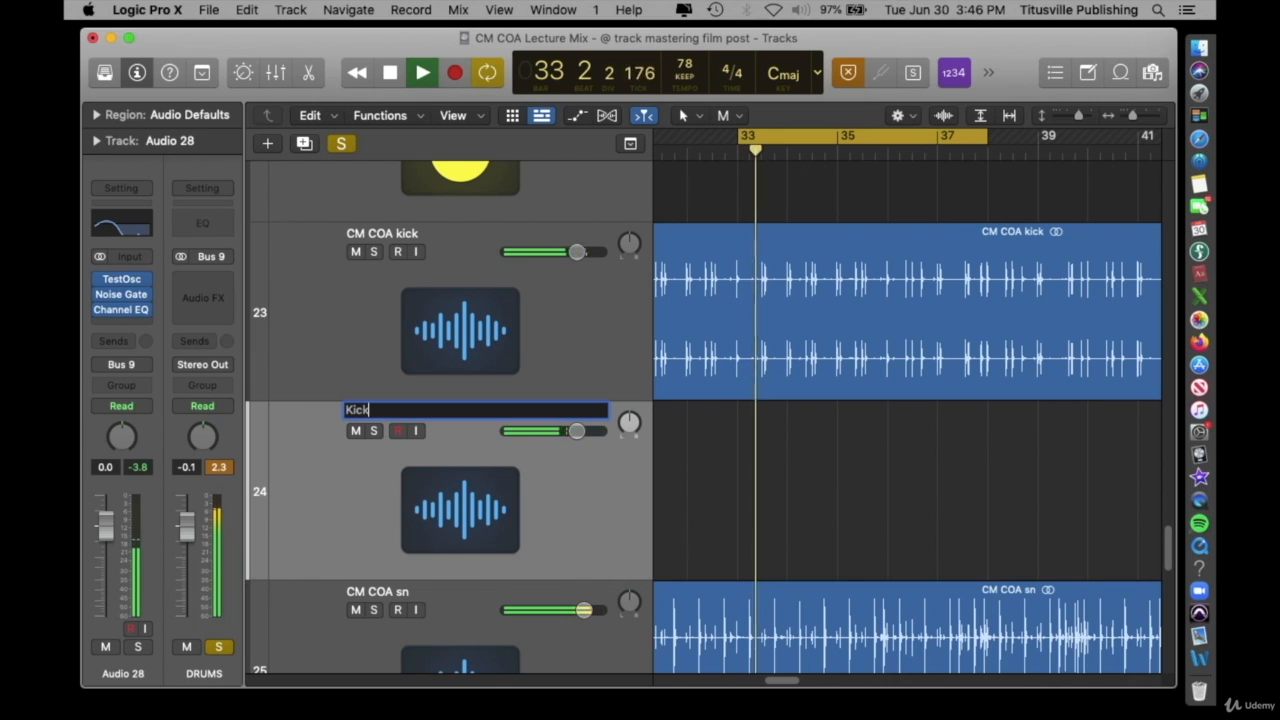
pyautogui.write('ne')
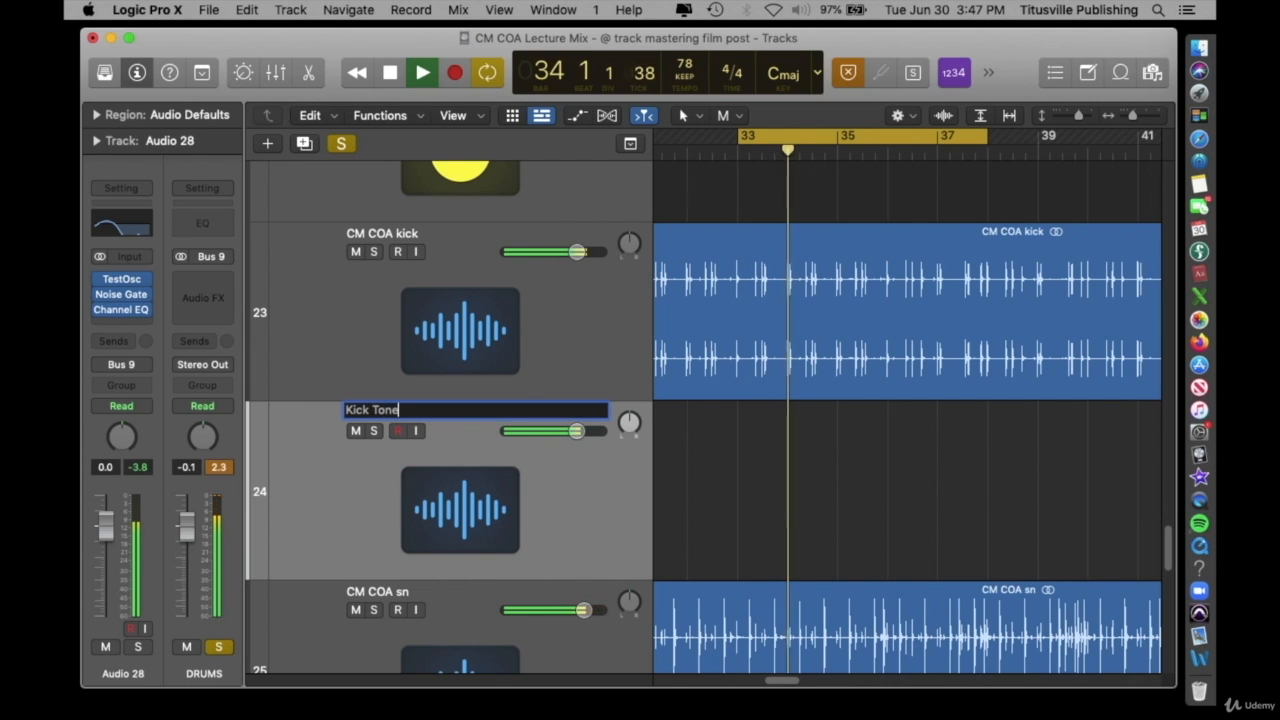
pyautogui.press('Return')
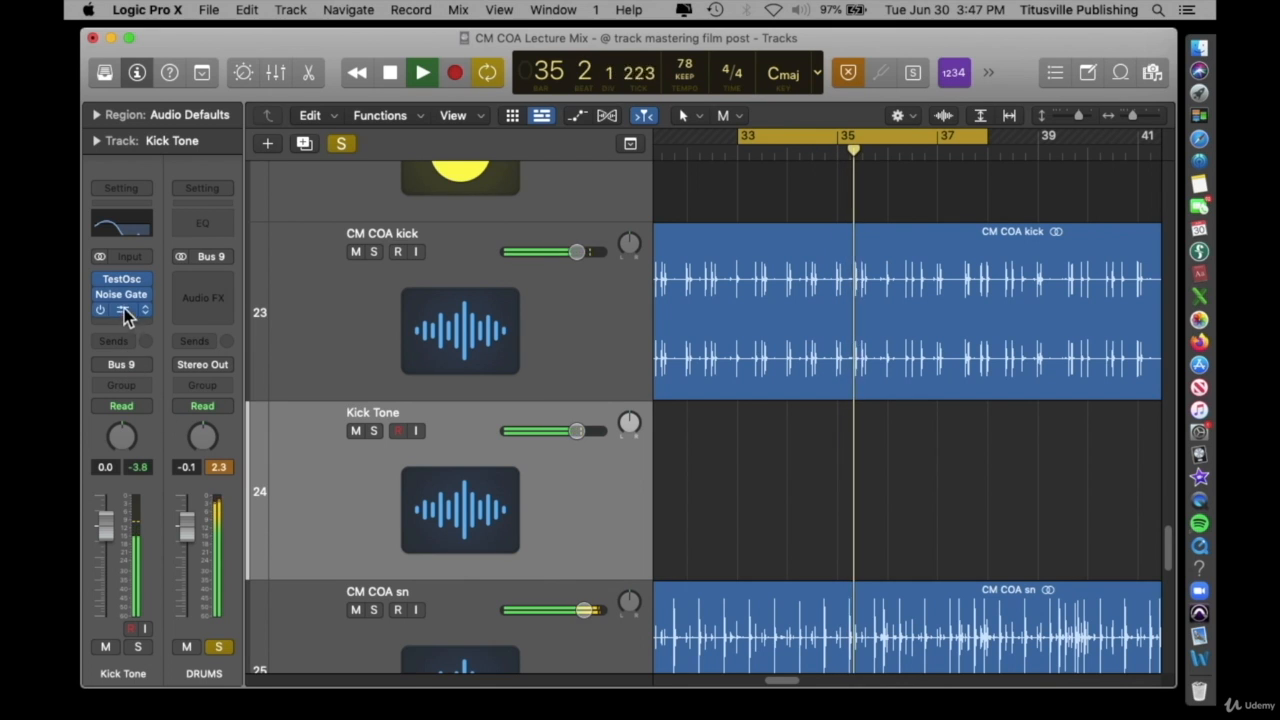
# Lower the Kick Tone track's volume to -2.2 dB and set its Test Oscillator frequency to 56 Hz.
pyautogui.moveTo(109, 525)
pyautogui.mouseDown()
pyautogui.moveTo(106, 680)
pyautogui.moveTo(106, 537)
pyautogui.mouseUp()
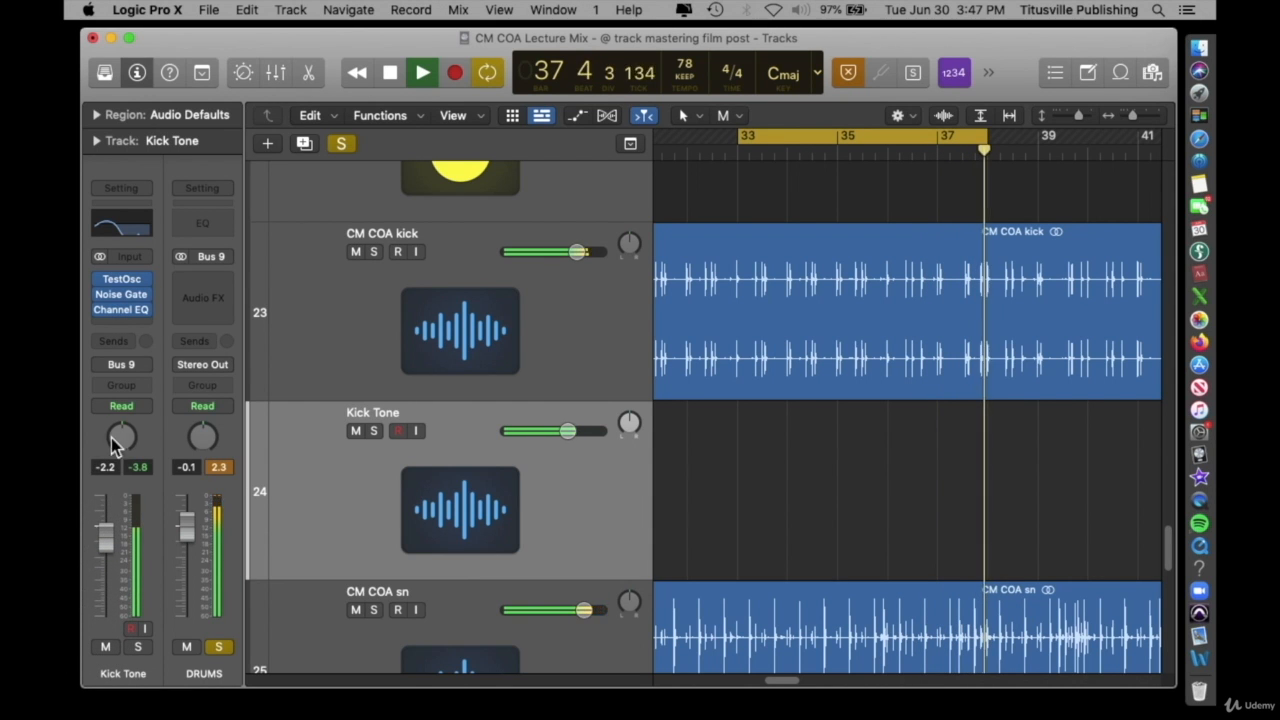
pyautogui.click(123, 294)
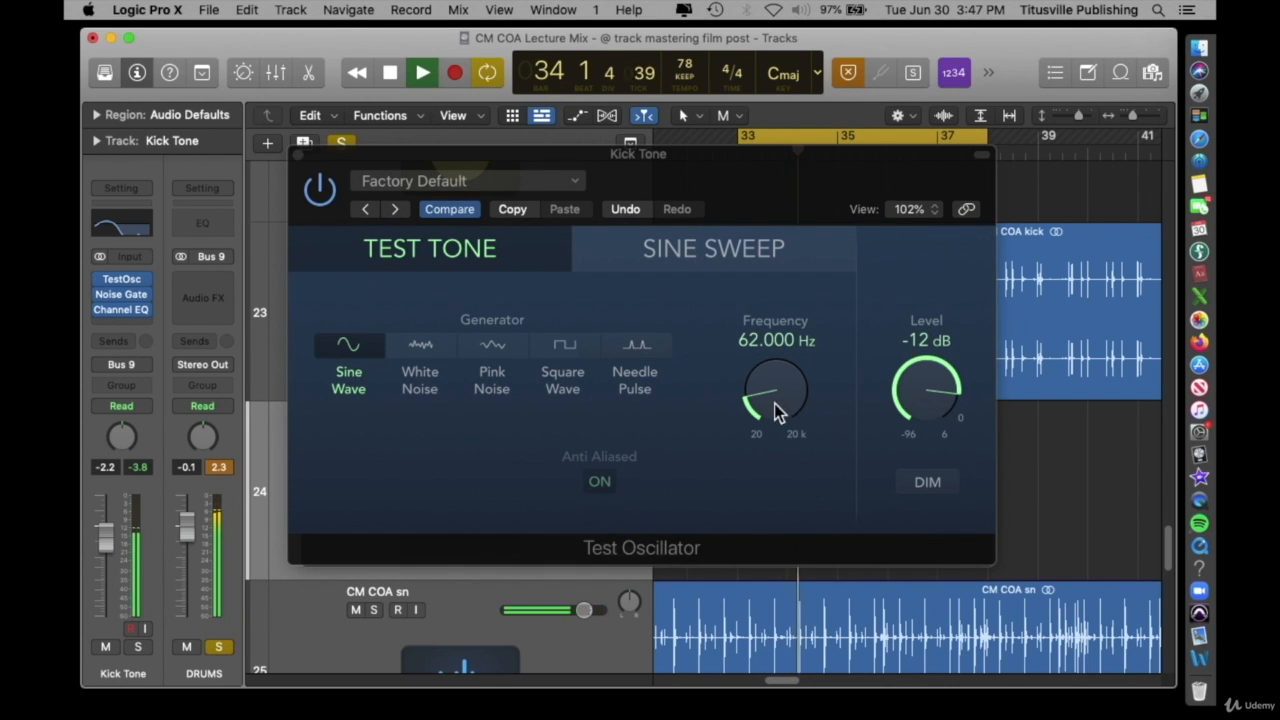
pyautogui.moveTo(777, 410); pyautogui.dragTo(766, 405)
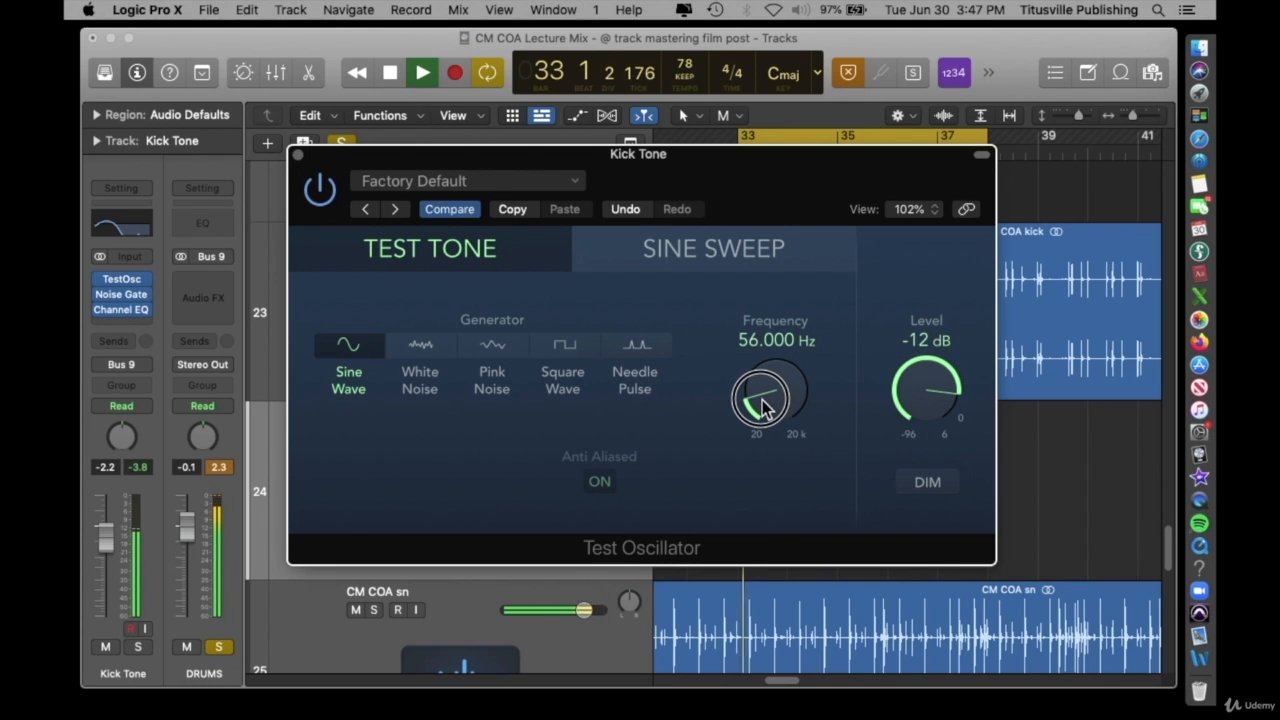
pyautogui.click(299, 157)
pyautogui.click(311, 241)
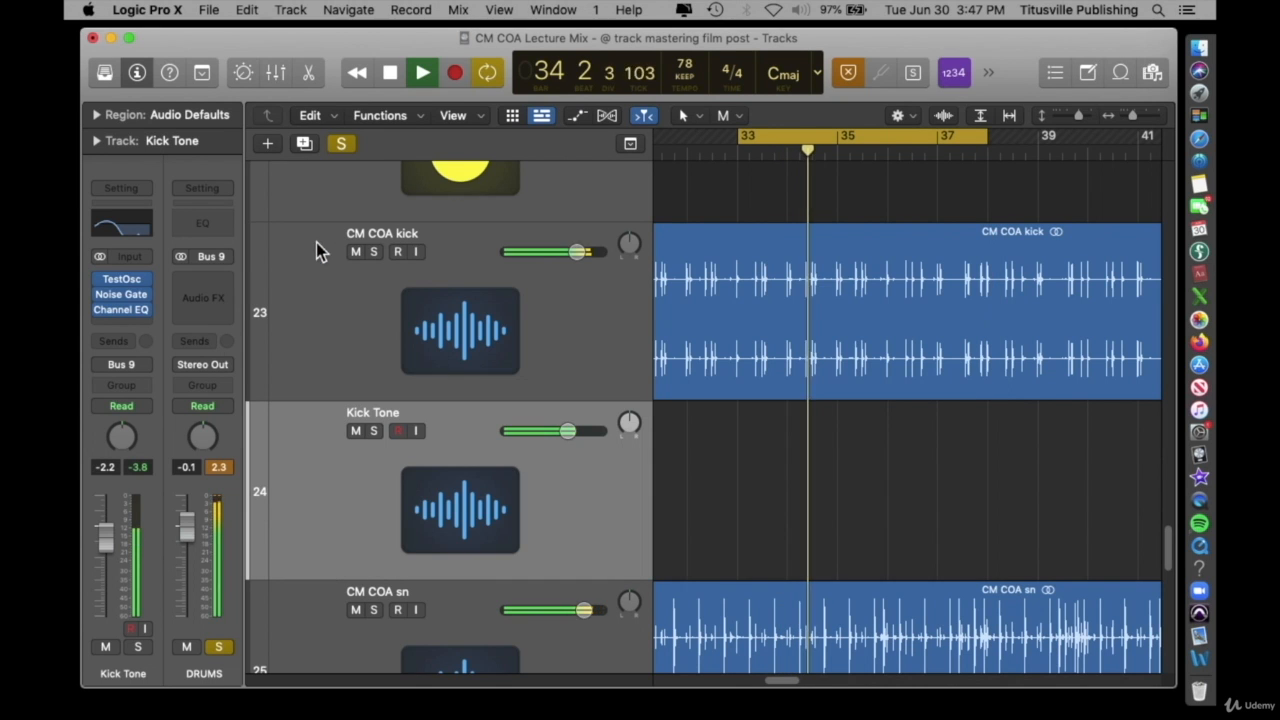
# Turn off the solo on the DRUMS track and shrink the track height until all 30 tracks fit in view.
pyautogui.scroll(2, 351, 210)
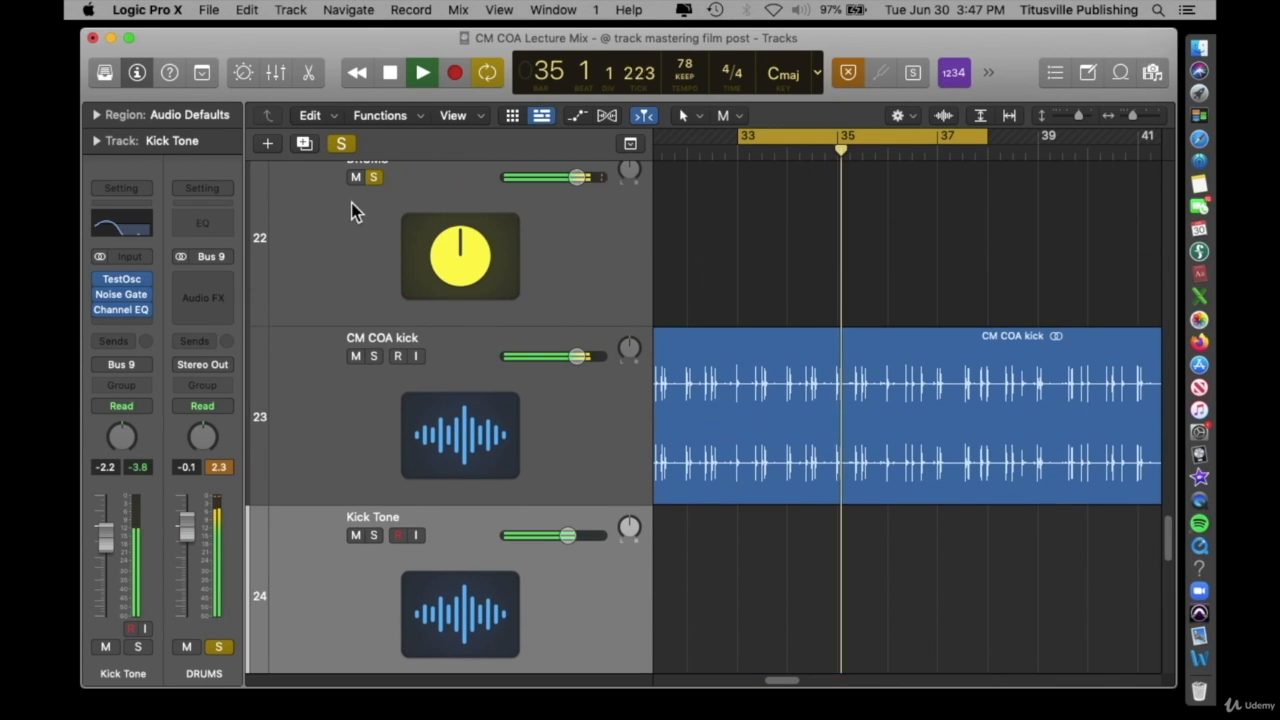
pyautogui.click(373, 177)
pyautogui.moveTo(1085, 118); pyautogui.dragTo(1056, 117)
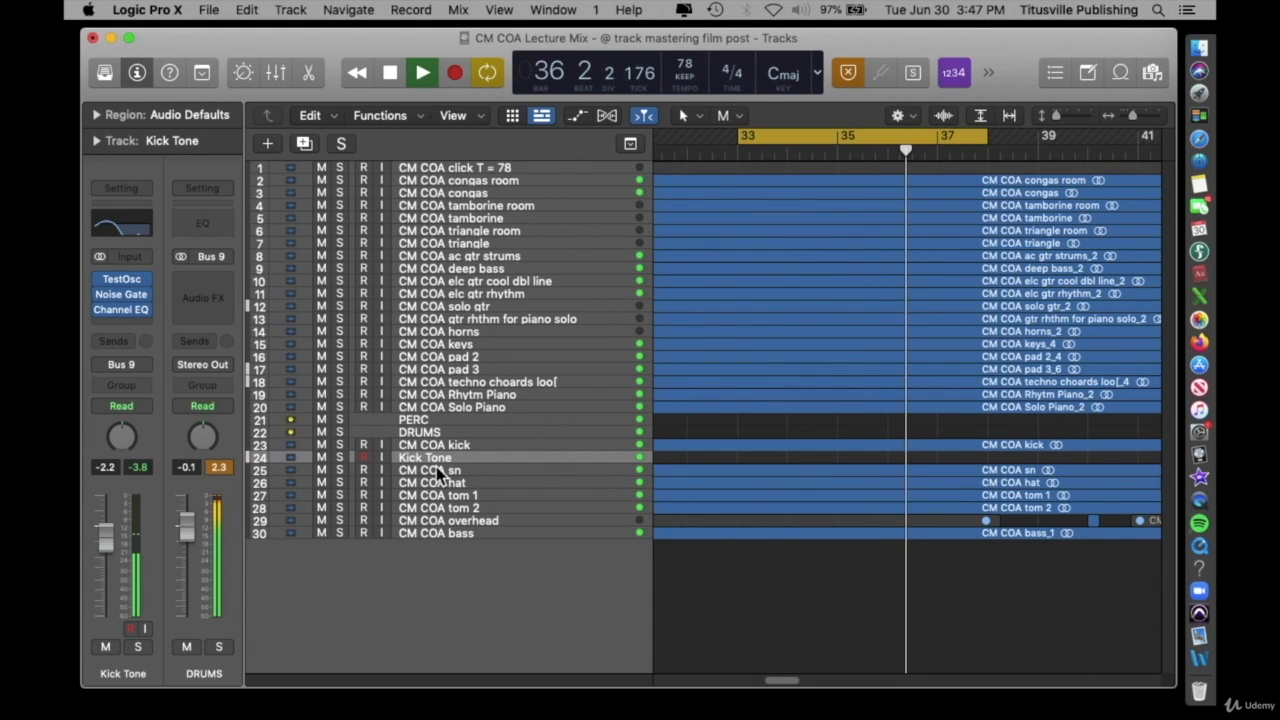
# Select the DRUMS track and briefly solo it to compare the drums alone with the full mix.
pyautogui.click(437, 434)
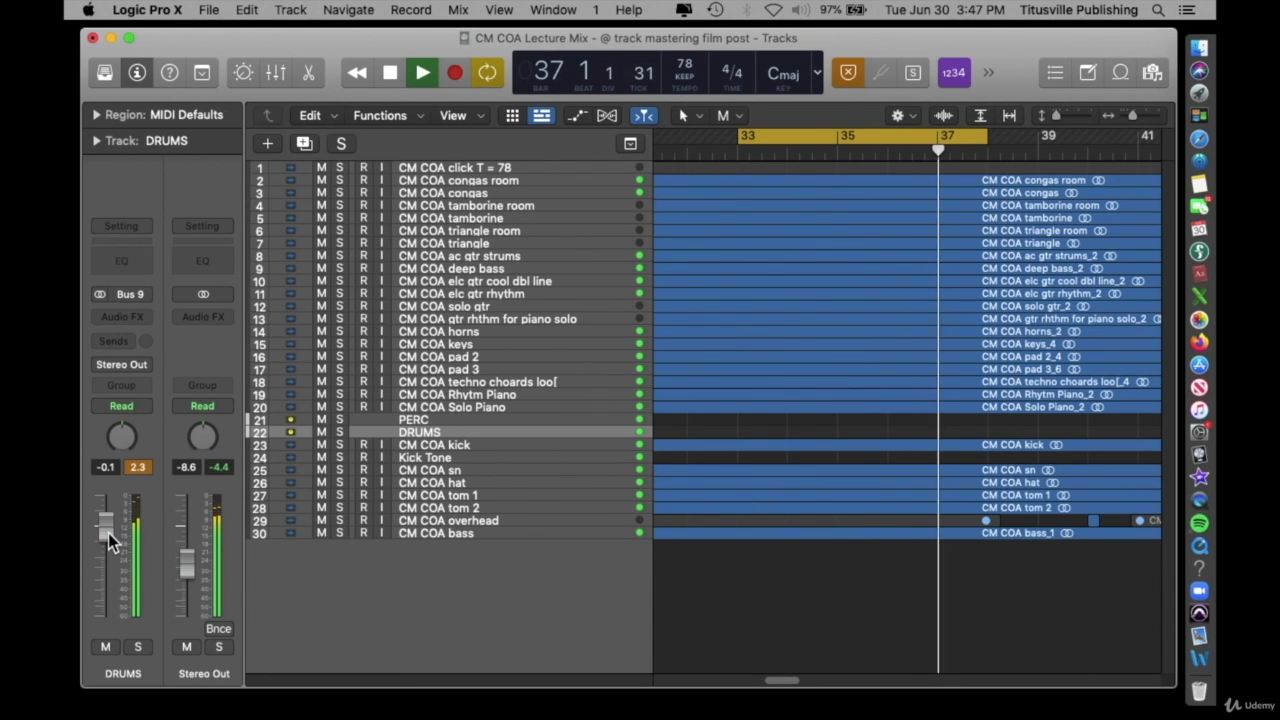
pyautogui.click(139, 648)
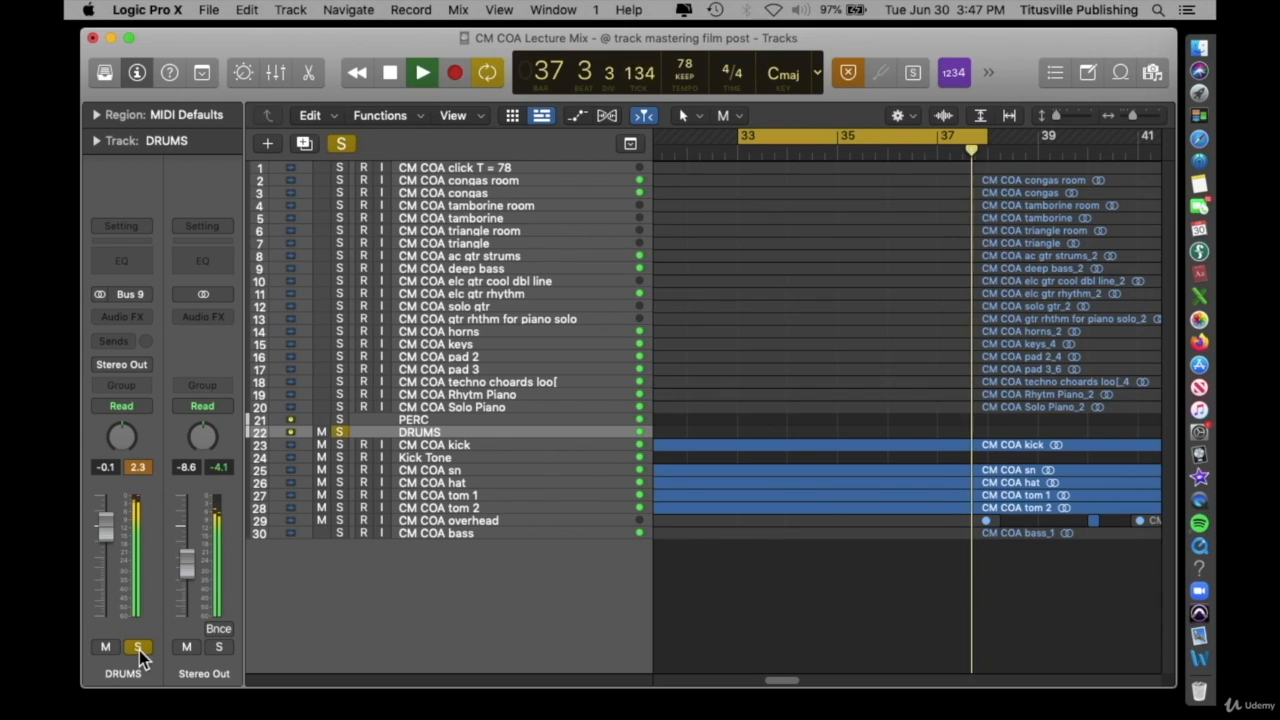
pyautogui.click(138, 648)
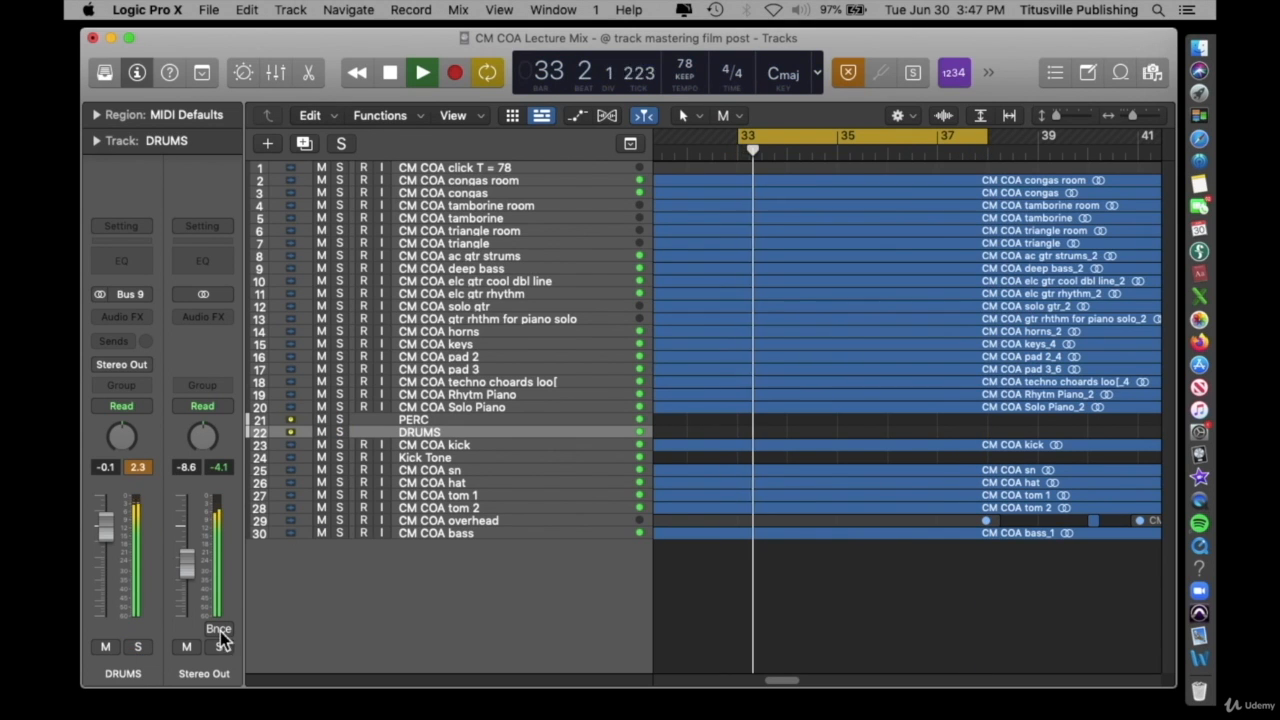